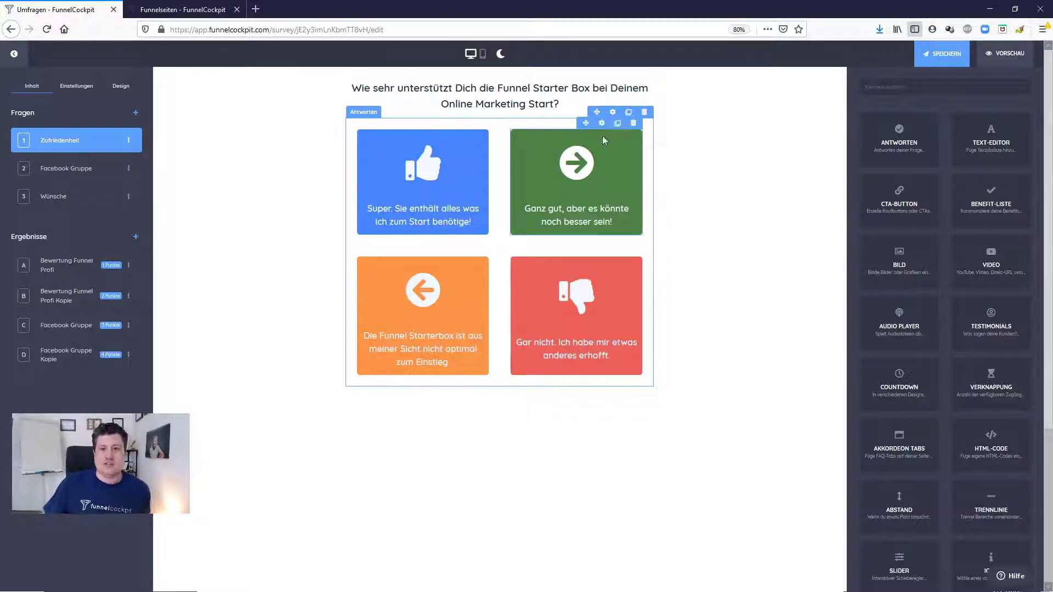
Step: Look through the three survey questions Zufriedenheit, Facebook Gruppe and Wünsche, ending on Zufriedenheit
left_click(61, 168)
left_click(65, 143)
left_click(65, 167)
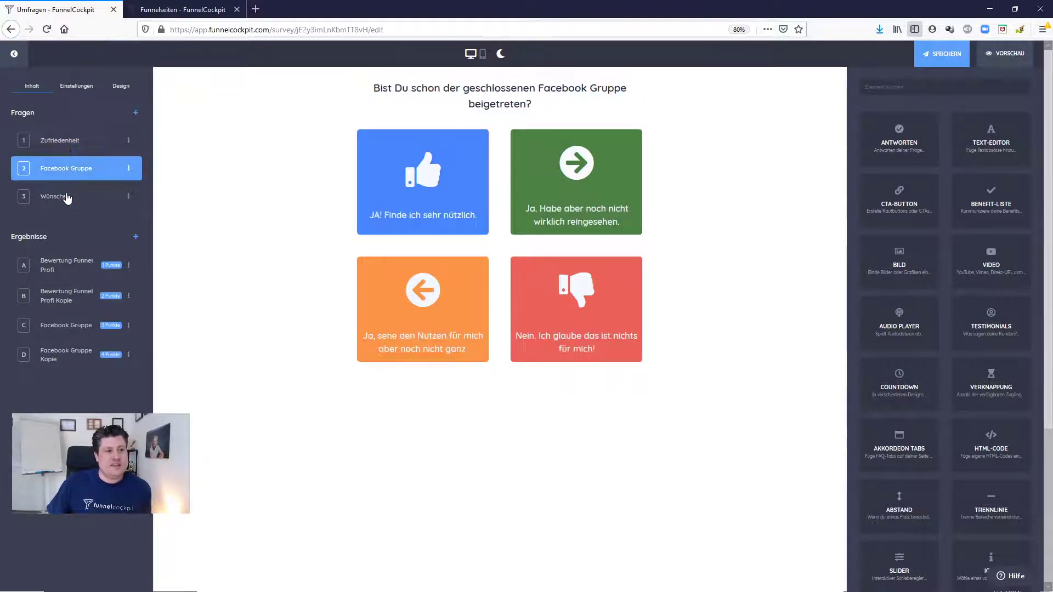
left_click(66, 197)
left_click(62, 143)
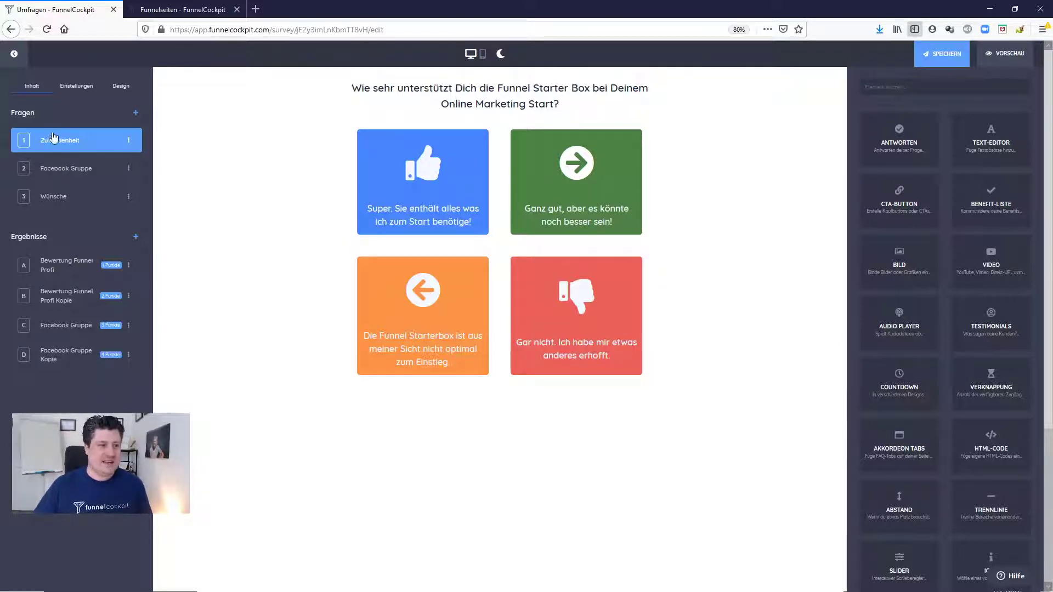
Step: Inspect the point values assigned to the four answers of the Zufriedenheit question
left_click(411, 175)
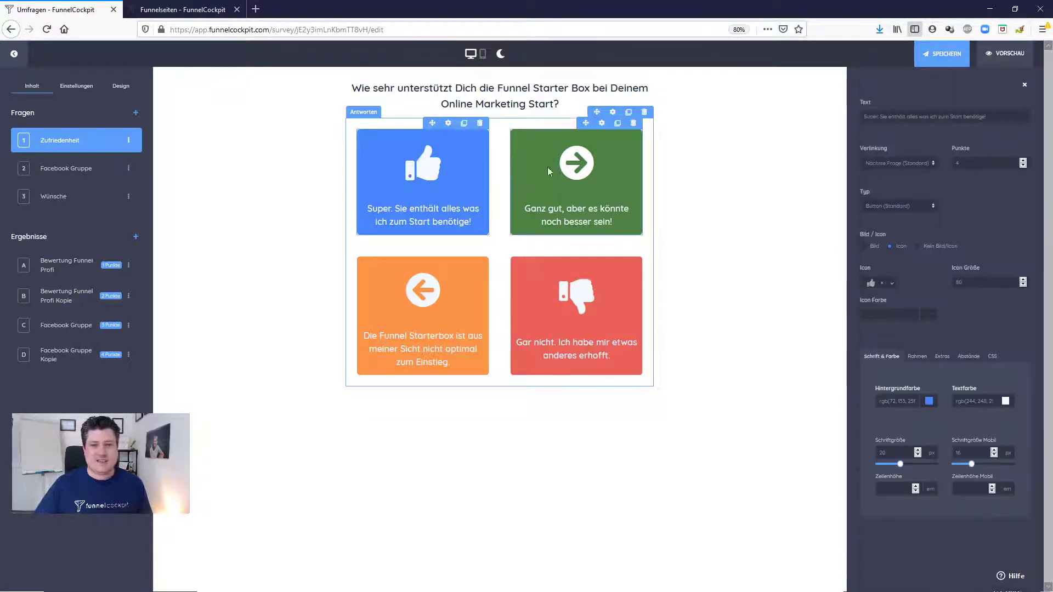
left_click(589, 178)
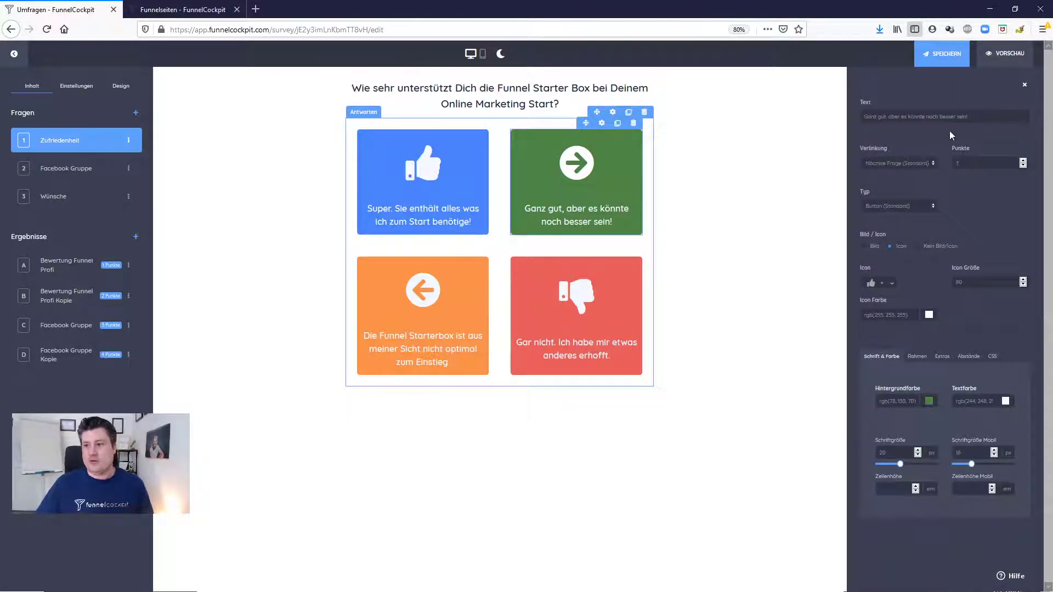
left_click(973, 163)
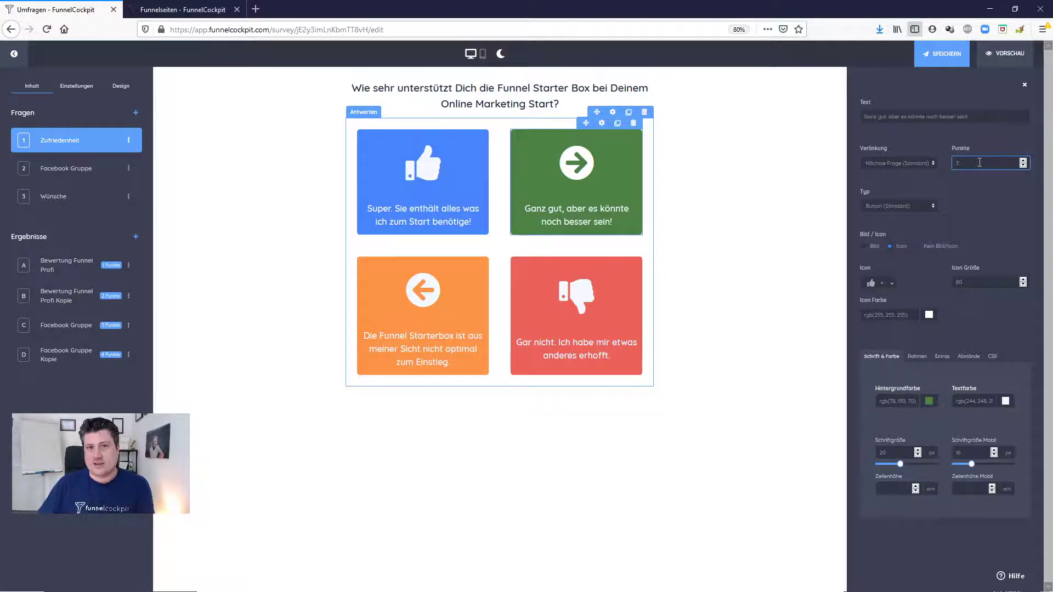
left_click(429, 186)
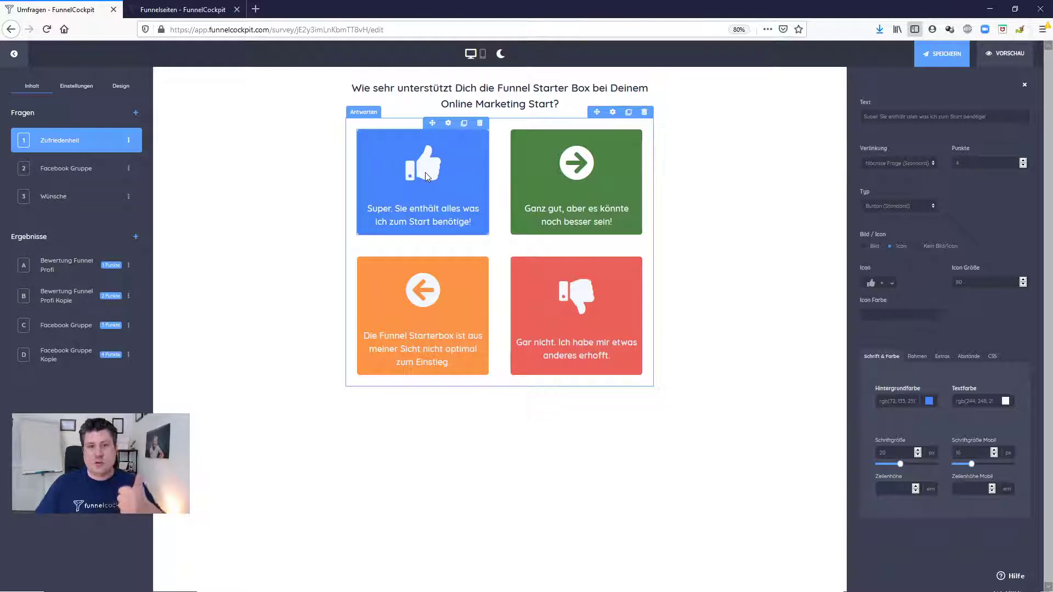
left_click(561, 166)
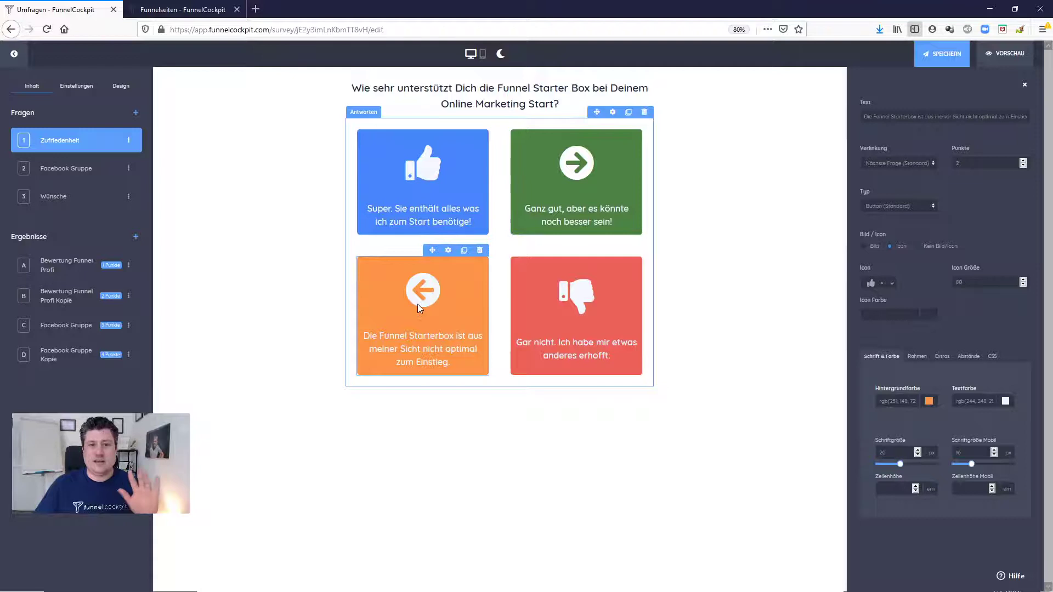
left_click(617, 304)
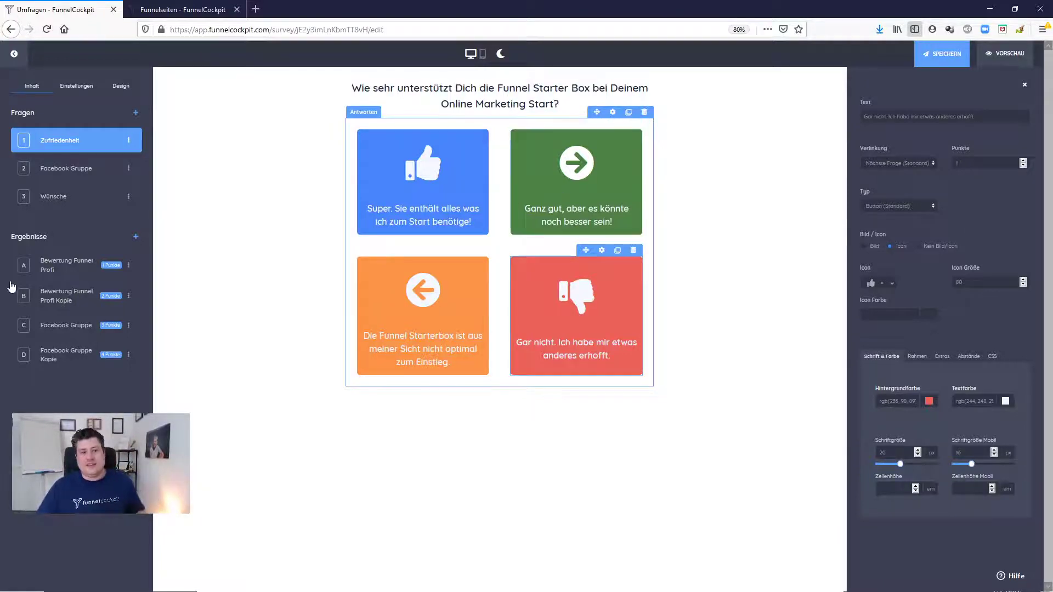
Step: Look through the four survey result pages, from Bewertung Funnel Profi to Facebook Gruppe Kopie and back
left_click(74, 267)
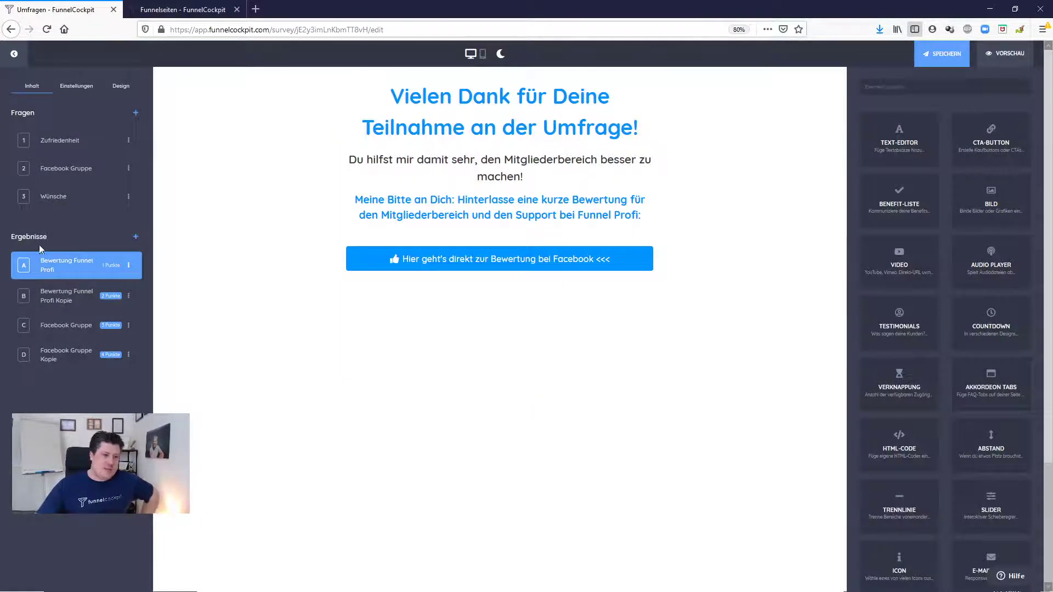
left_click(62, 298)
left_click(71, 326)
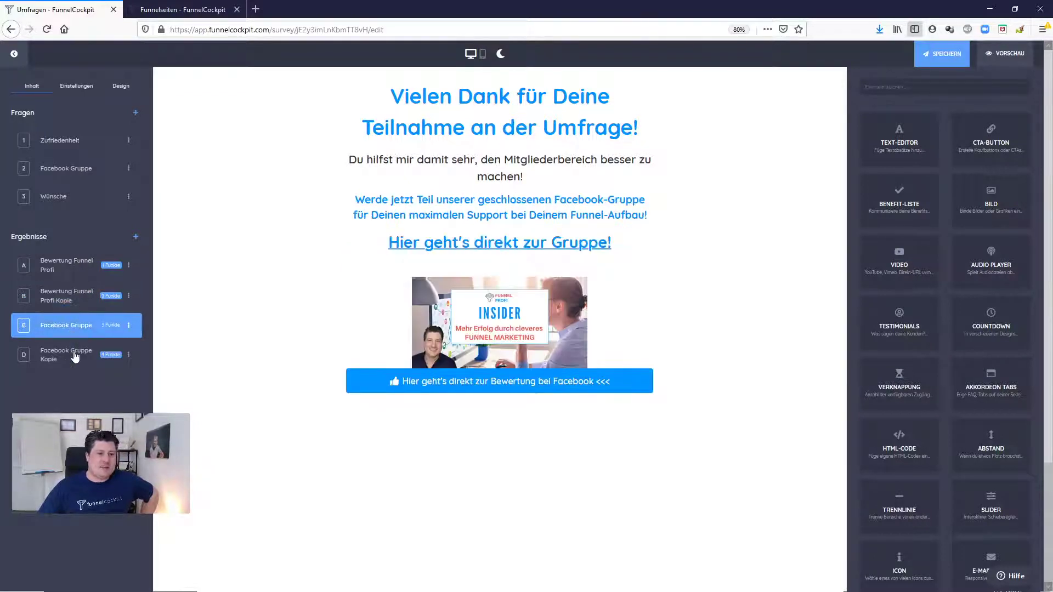
left_click(76, 357)
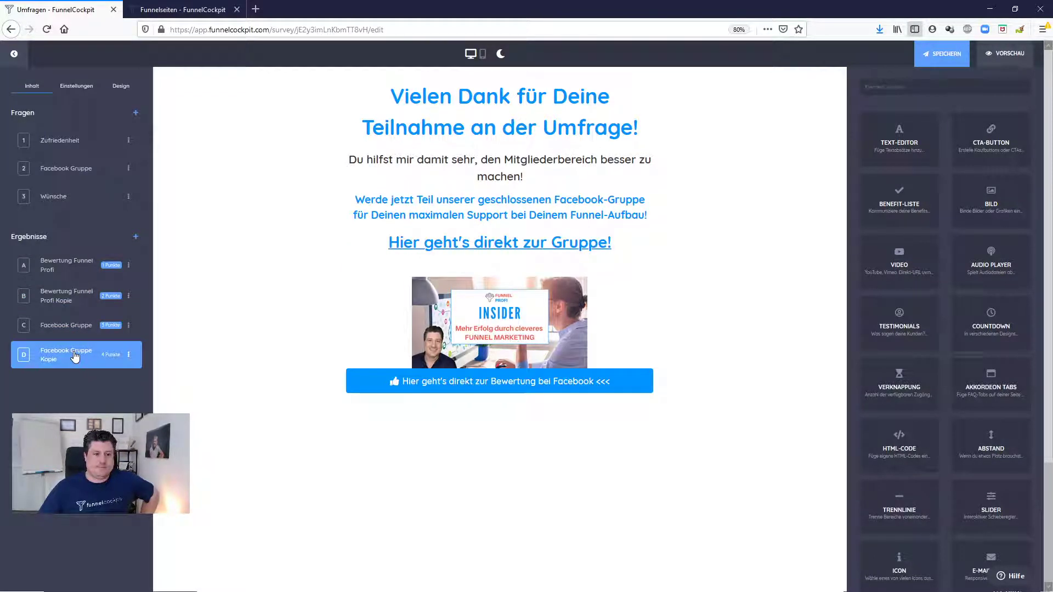
left_click(70, 329)
left_click(67, 296)
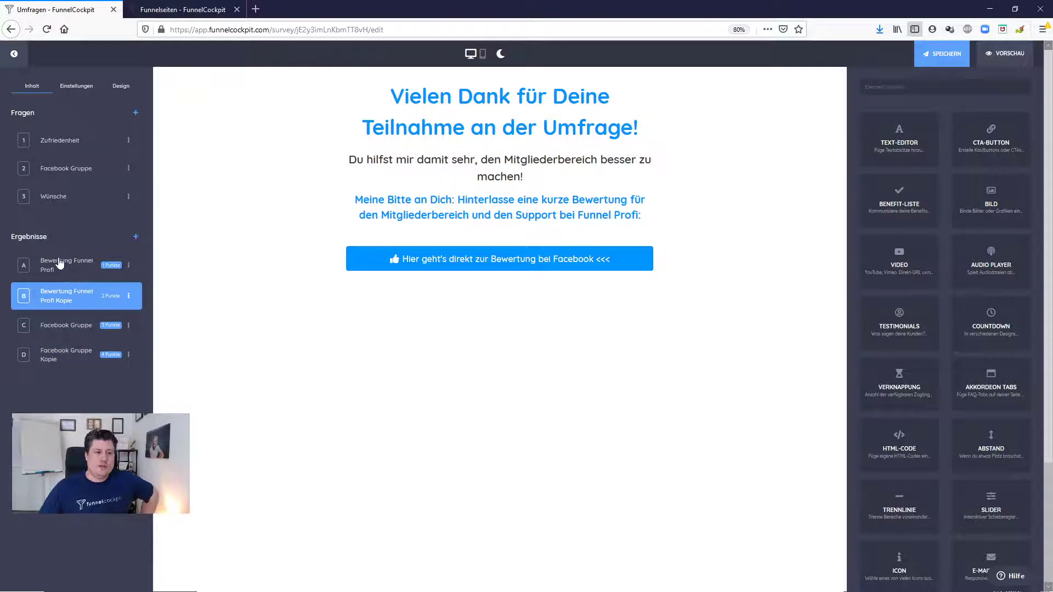
left_click(60, 264)
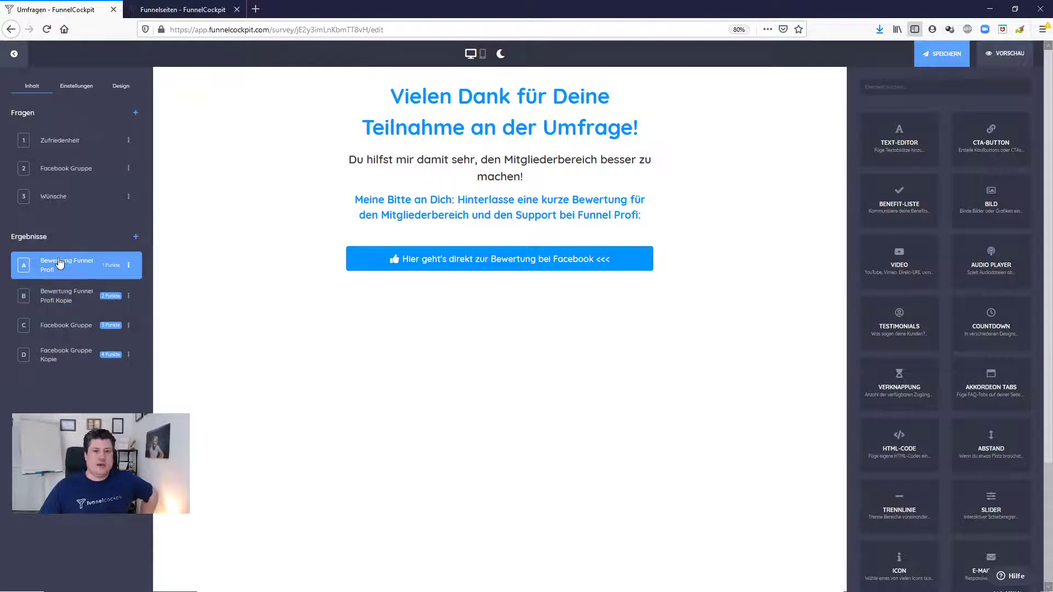
Step: Review the answer options of the Zufriedenheit and Facebook Gruppe questions and the input field of the Wünsche question
left_click(94, 144)
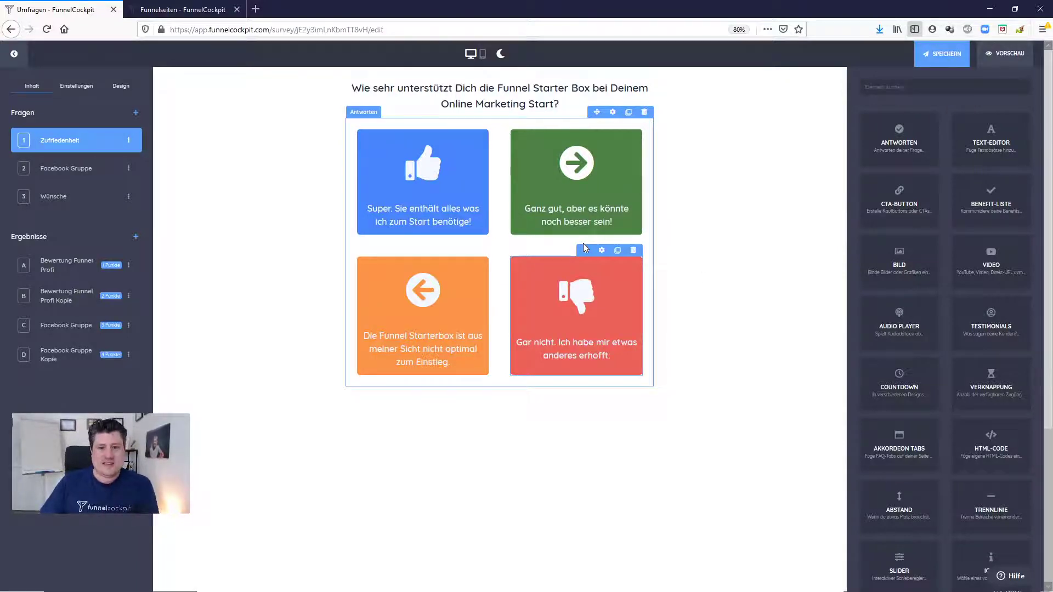
left_click(64, 168)
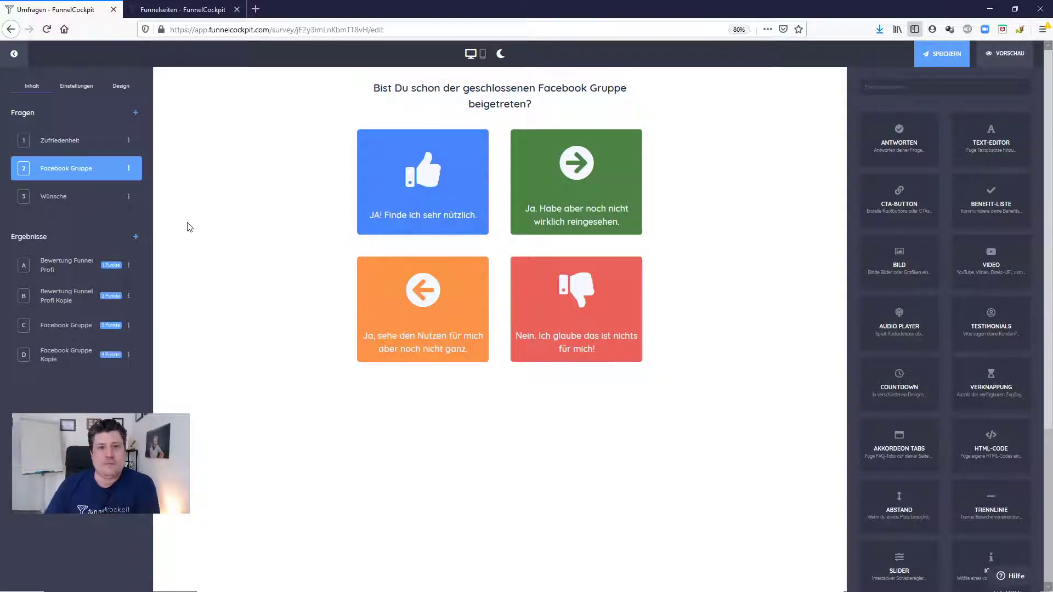
left_click(54, 196)
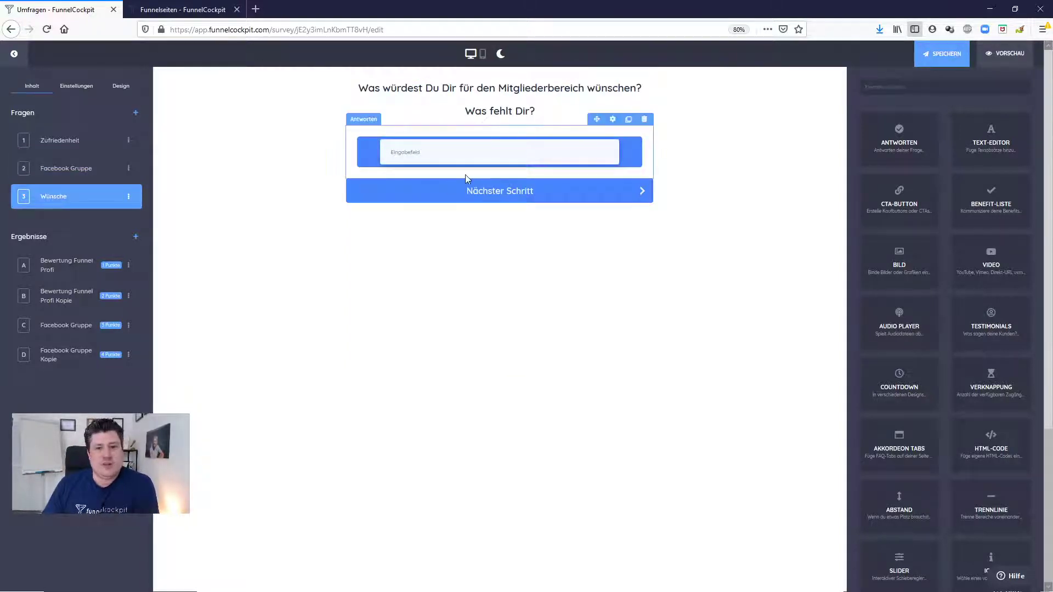
left_click(43, 141)
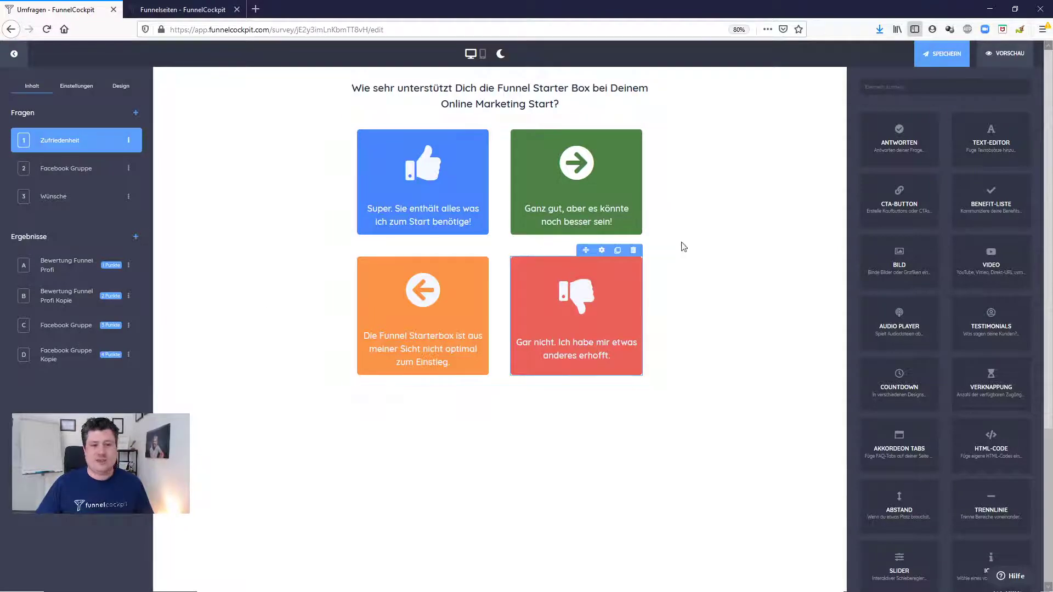
Step: Compare the Bewertung Funnel Profi results and the Facebook Gruppe results with the answers of the Zufriedenheit question
left_click(61, 267)
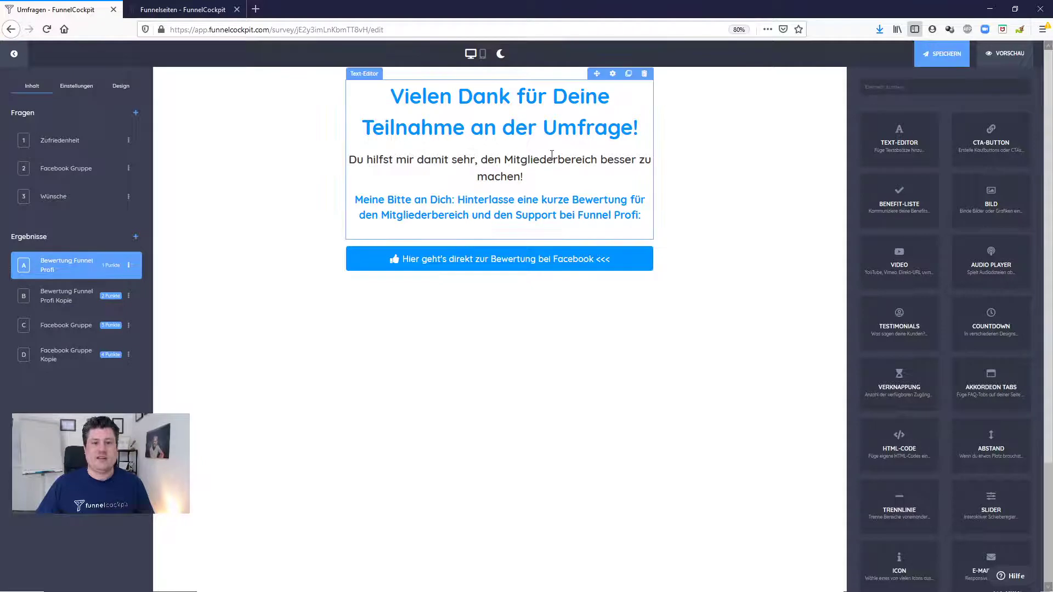
left_click(77, 296)
left_click(59, 271)
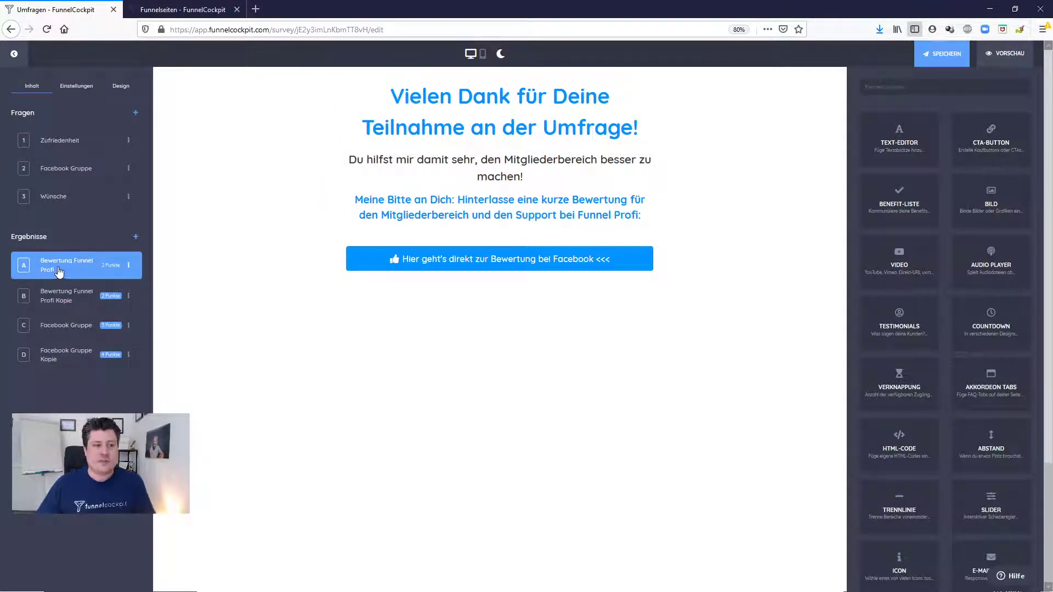
left_click(73, 143)
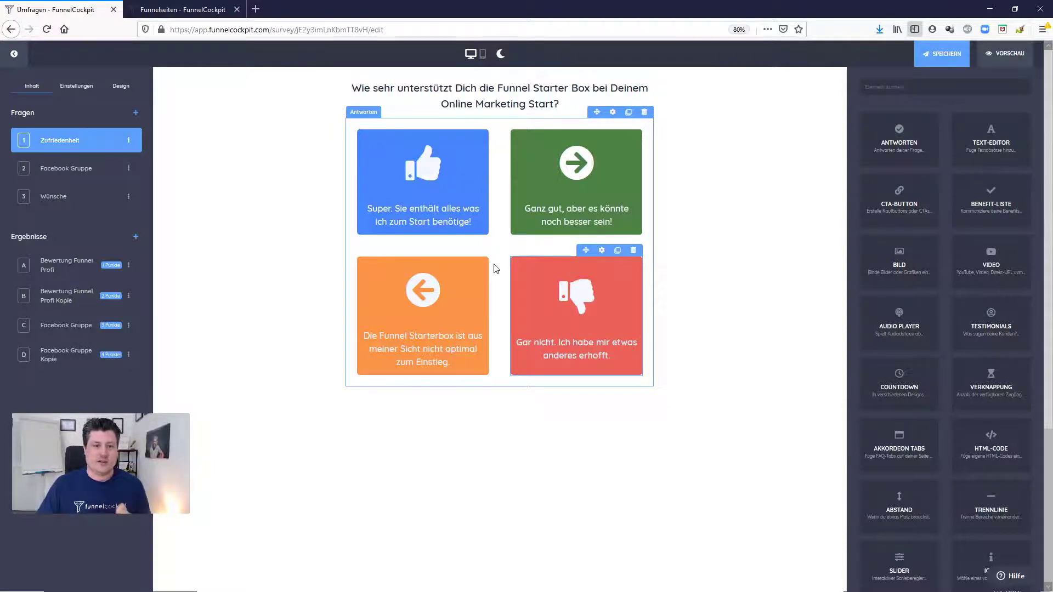
left_click(68, 332)
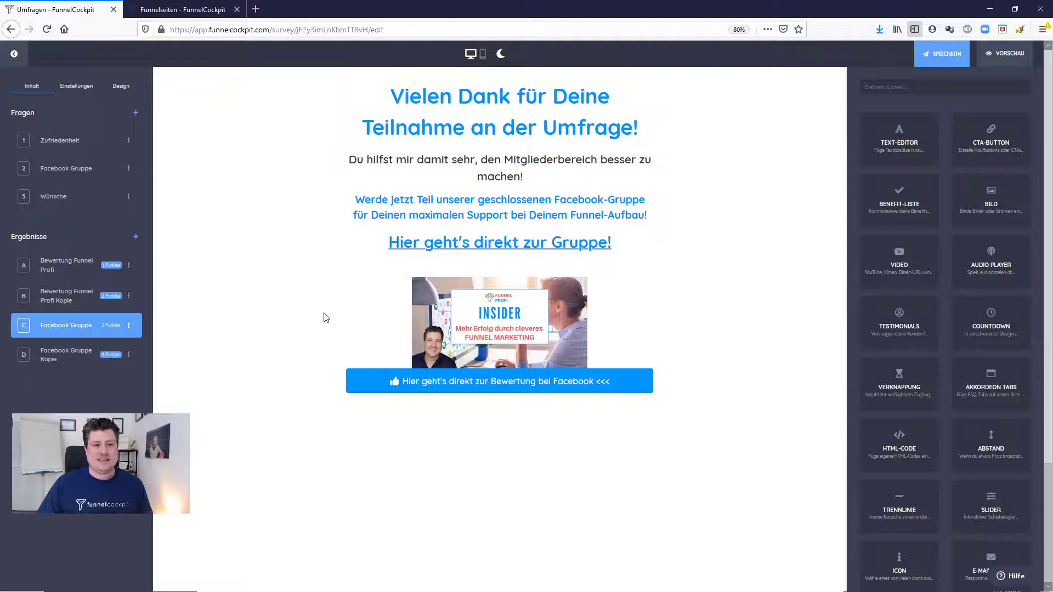
left_click(46, 357)
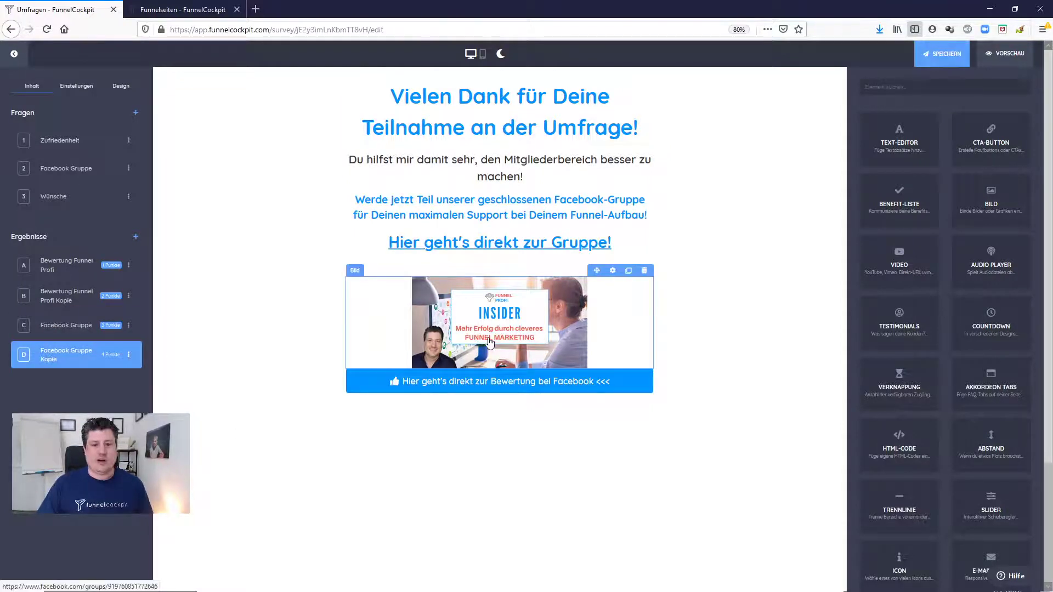
Step: Go through the survey's question sequence once more, from Facebook Gruppe to Wünsche and back to Zufriedenheit
left_click(50, 173)
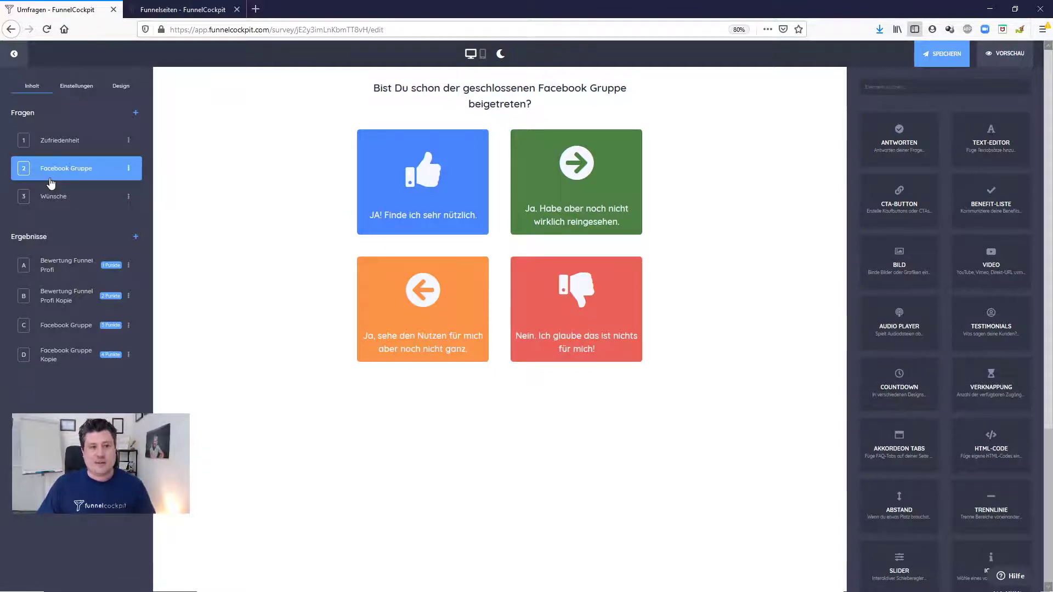
left_click(57, 144)
left_click(64, 176)
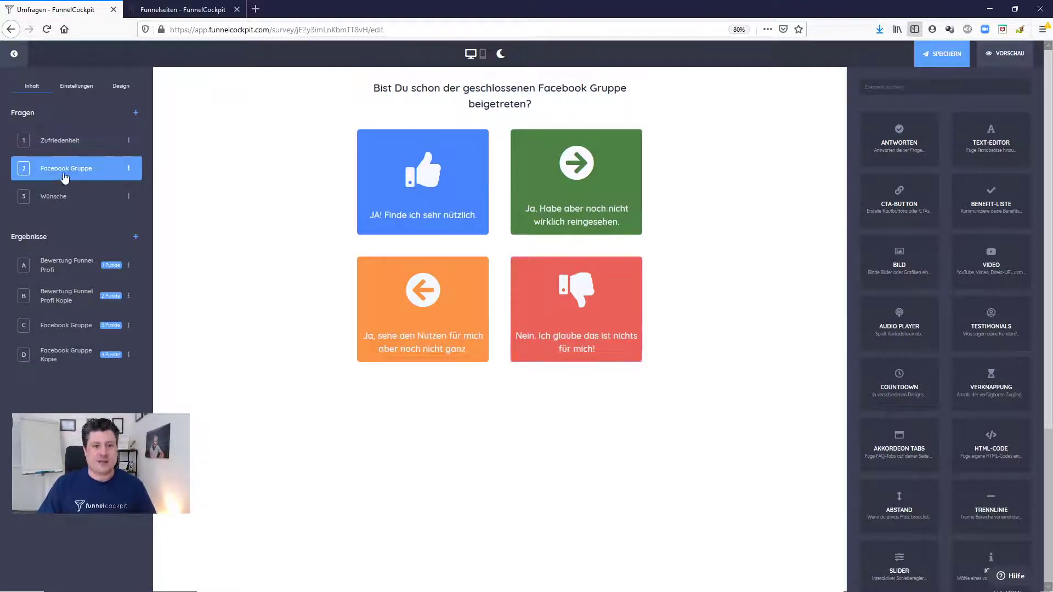
left_click(67, 200)
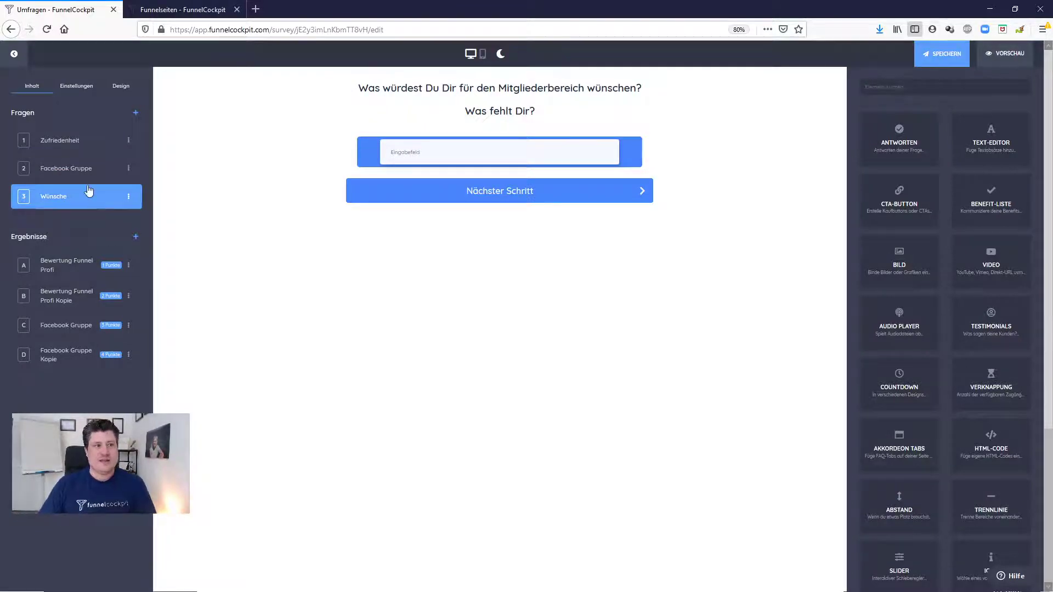
left_click(61, 140)
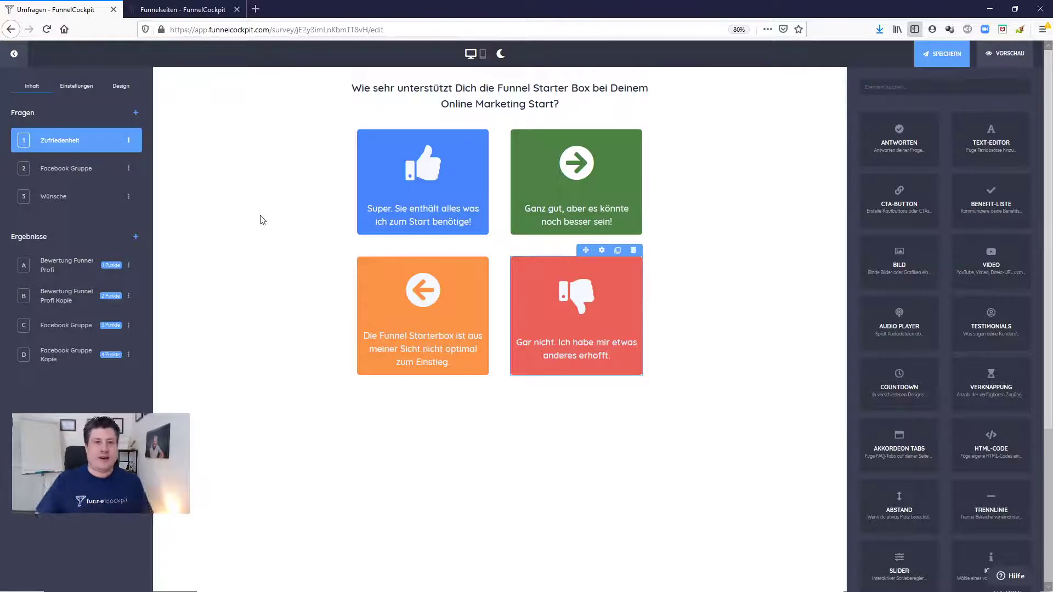
Step: Switch to the Fallstudien funnel's page overview and open the XXL Starterbox Umfrage page for editing
left_click(170, 9)
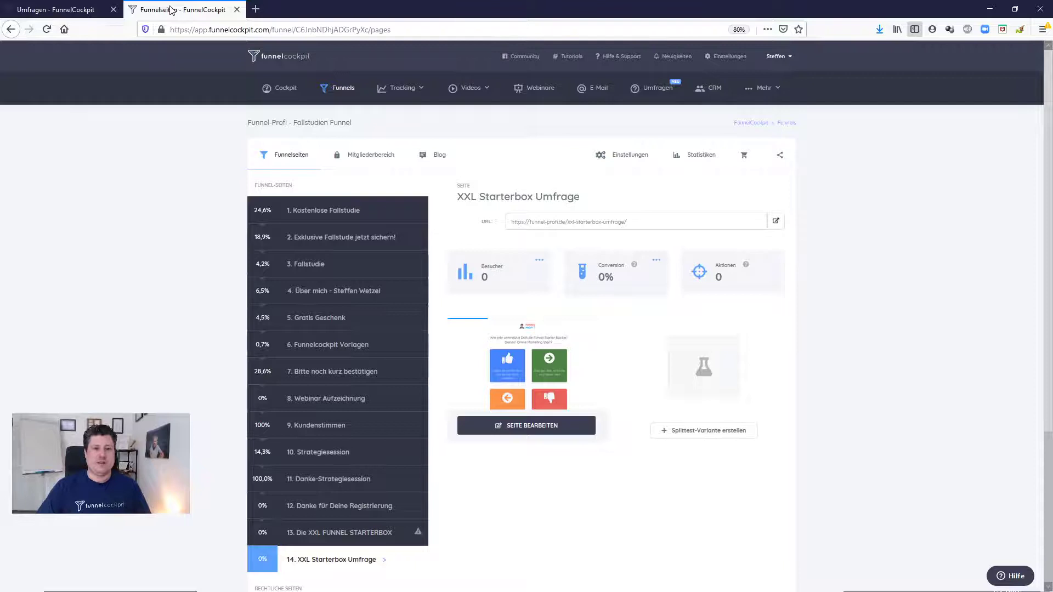
scroll(472, 154, "down", 2)
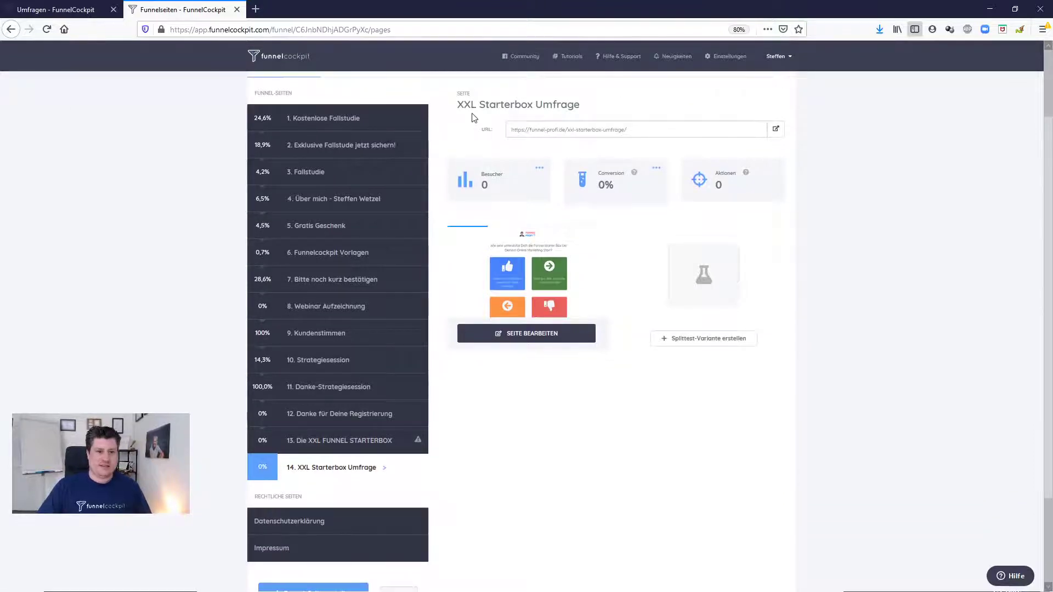
scroll(461, 124, "down", 1)
scroll(463, 145, "down", 1)
scroll(439, 220, "up", 2)
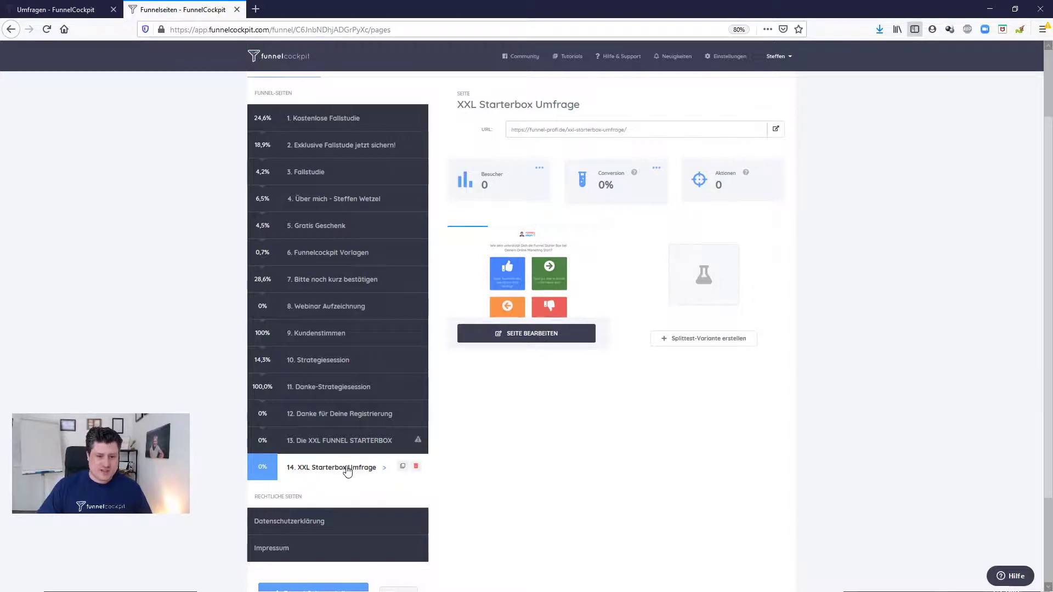
left_click(516, 337)
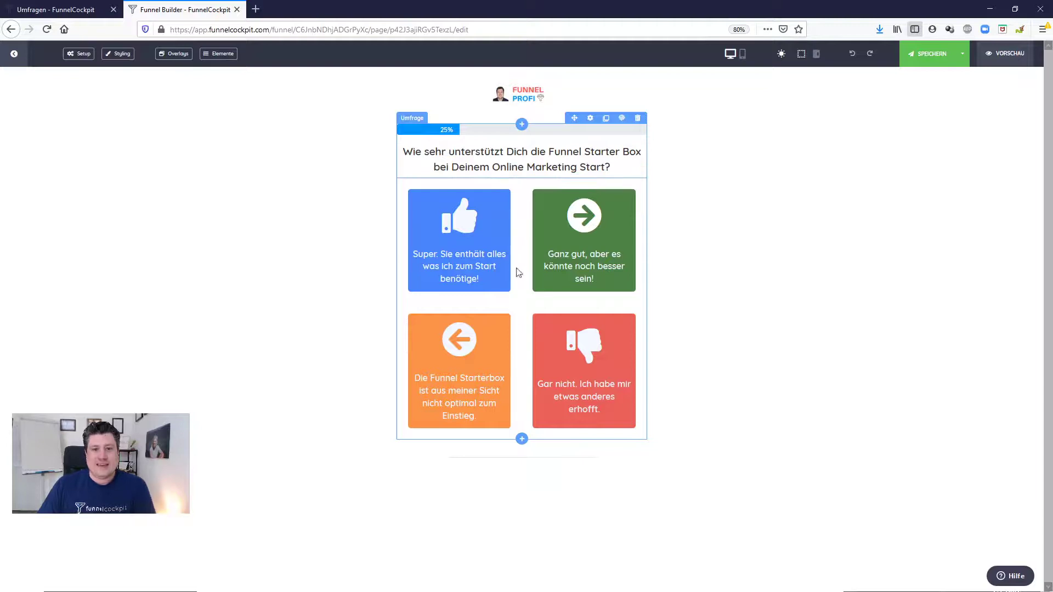
Step: Inspect the survey element's settings and browse the elements and integrations that can be added to the page
left_click(591, 119)
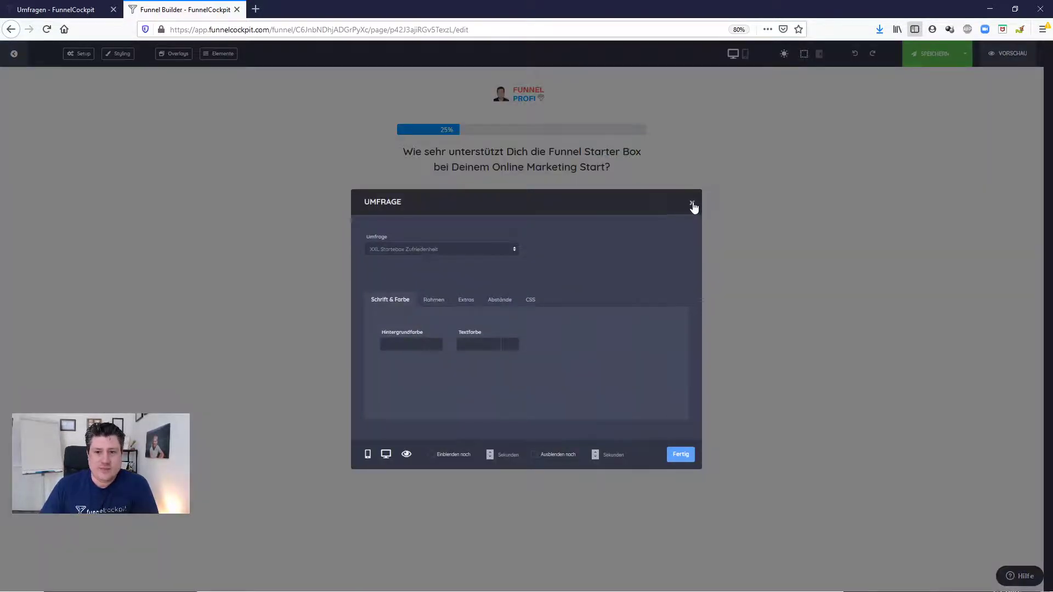
left_click(693, 205)
left_click(521, 468)
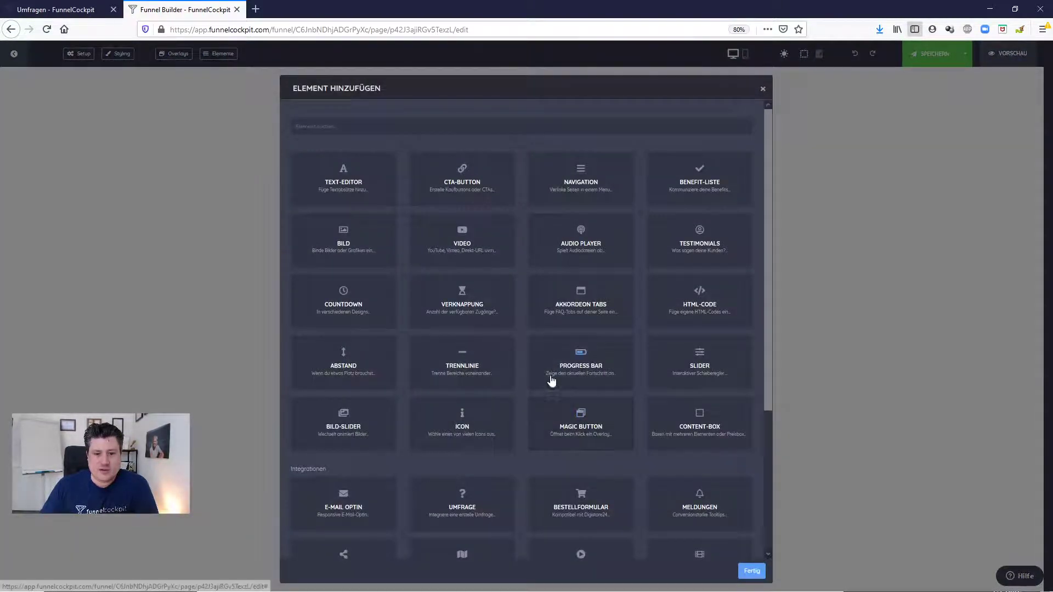
left_click_drag(768, 225, 763, 369)
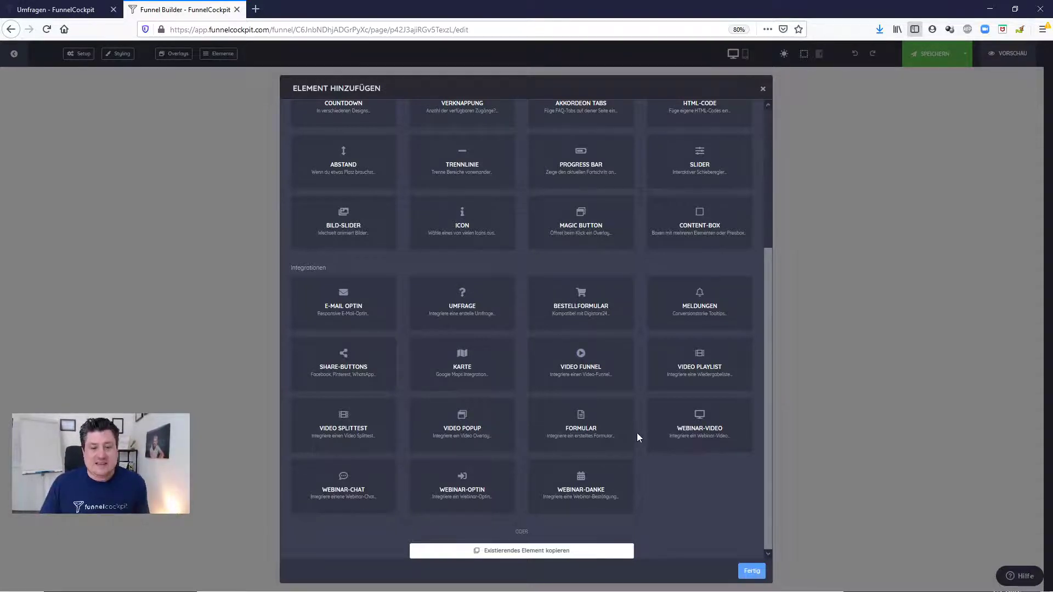
scroll(637, 433, "up", 5)
left_click(763, 90)
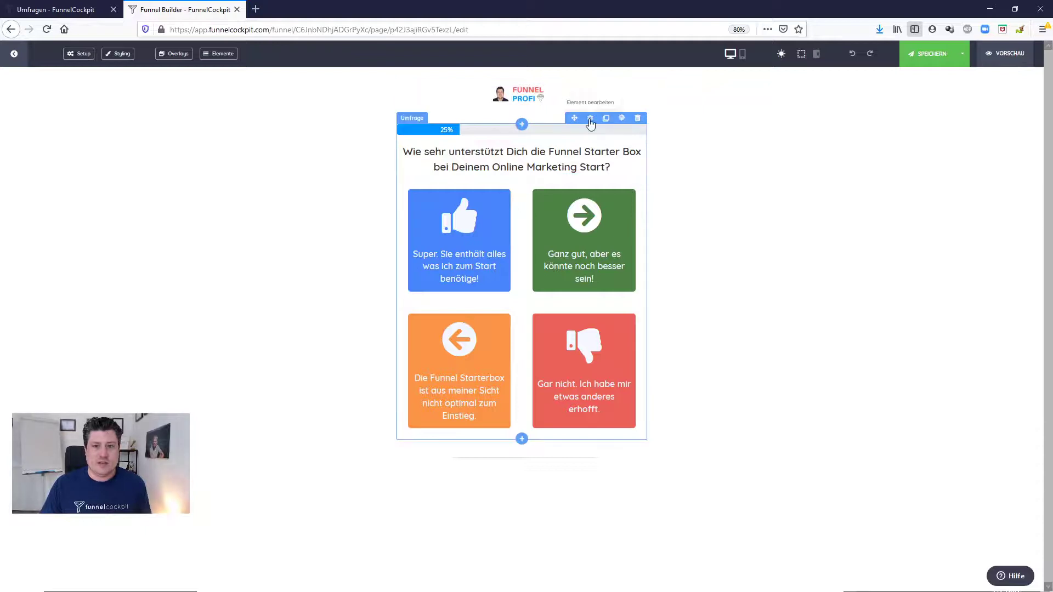
Step: Check the survey assigned in the page's Umfrage element and open the live preview of the page
left_click(590, 118)
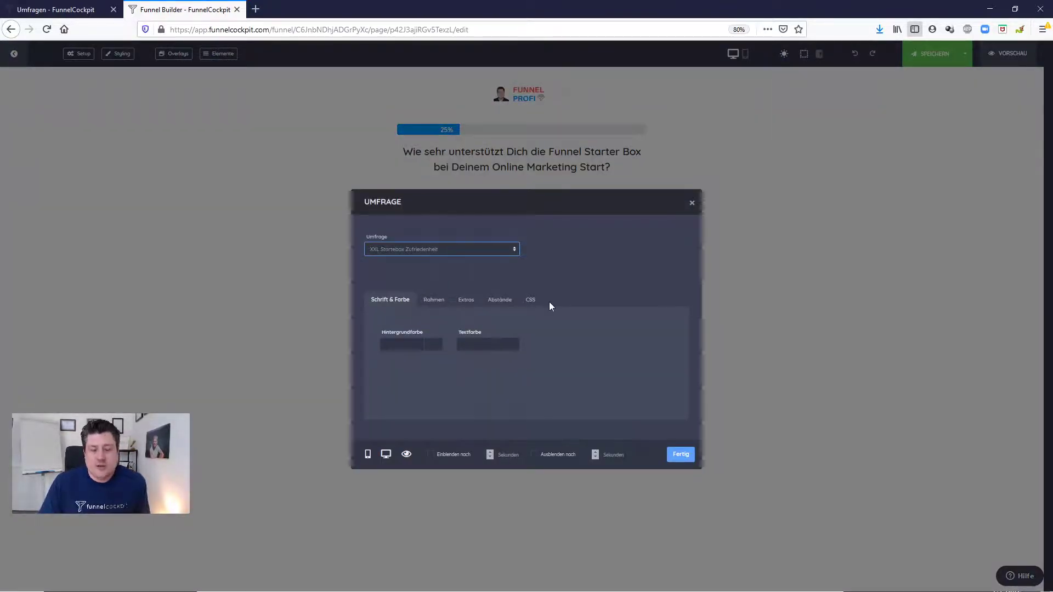
left_click(681, 455)
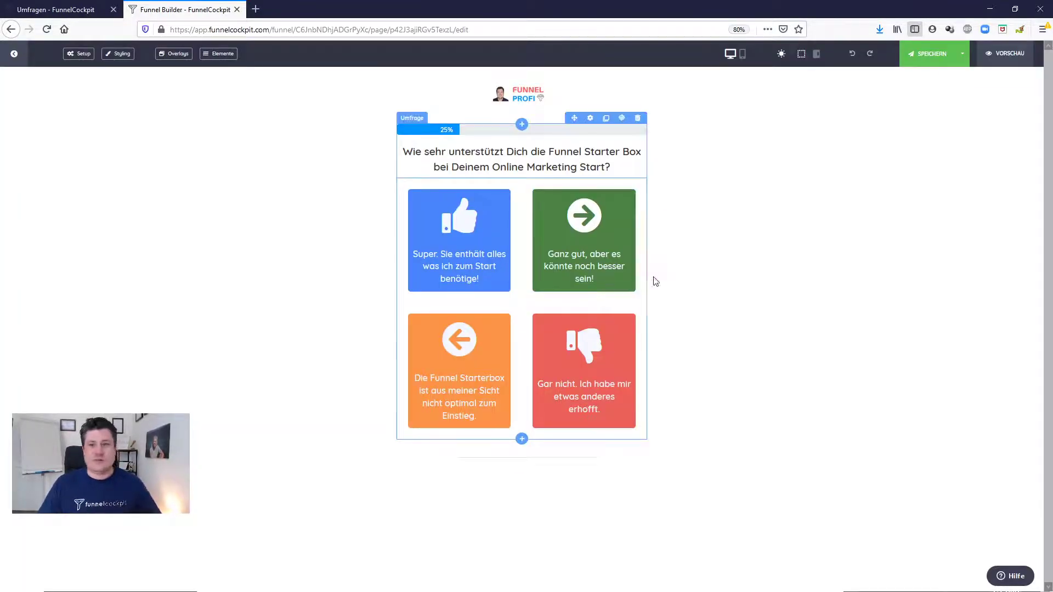
left_click(993, 54)
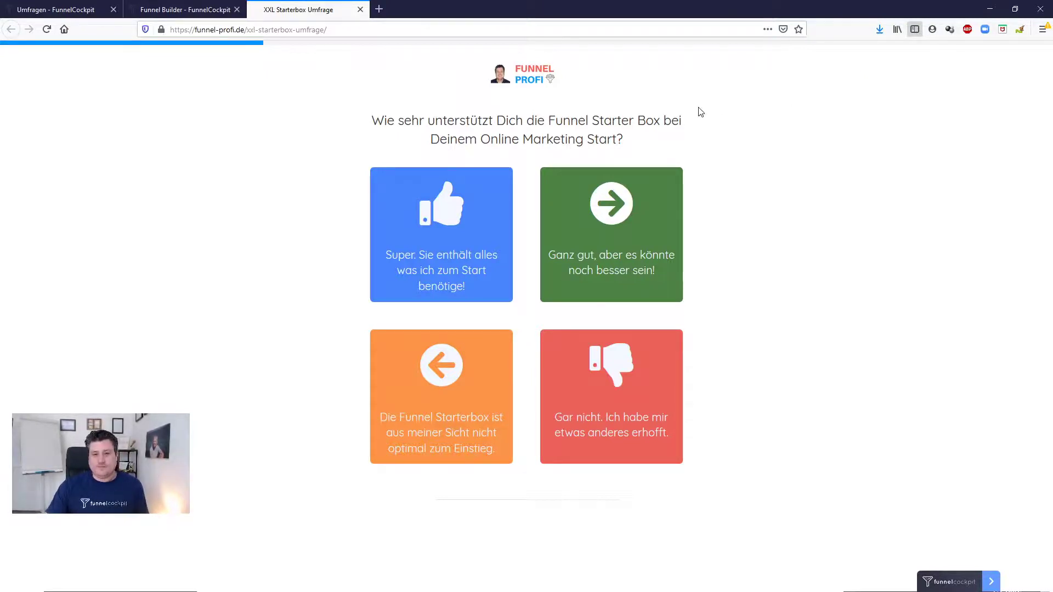
Step: Submit a test survey with "Super. Sie enthält alles was ich zum Start benötige!", "Ja. Habe aber noch nicht wirklich reingesehen." and the wish "Mehr Starthilfe"
left_click(452, 226)
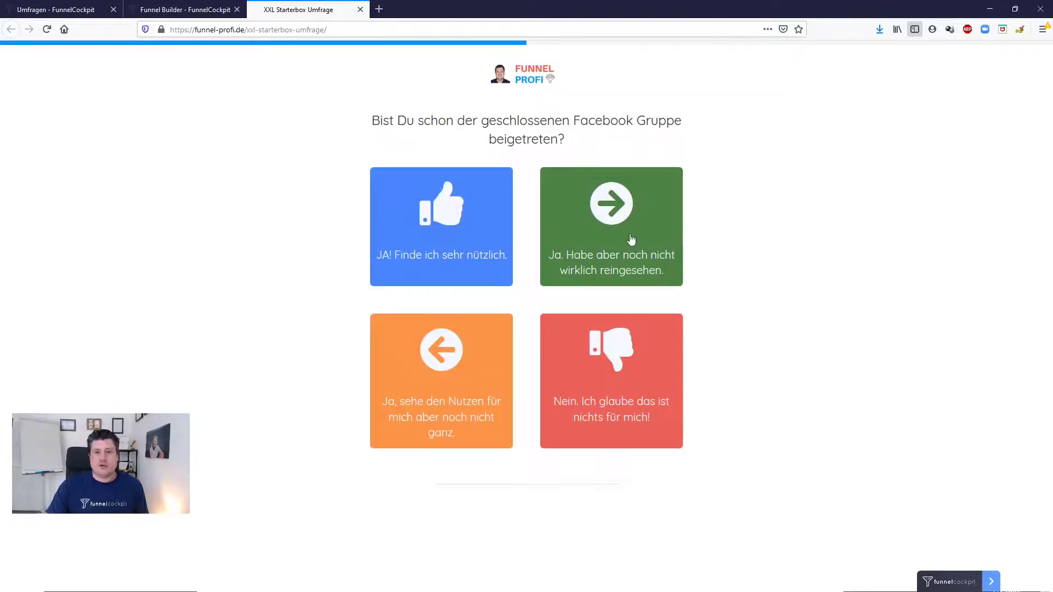
left_click(631, 238)
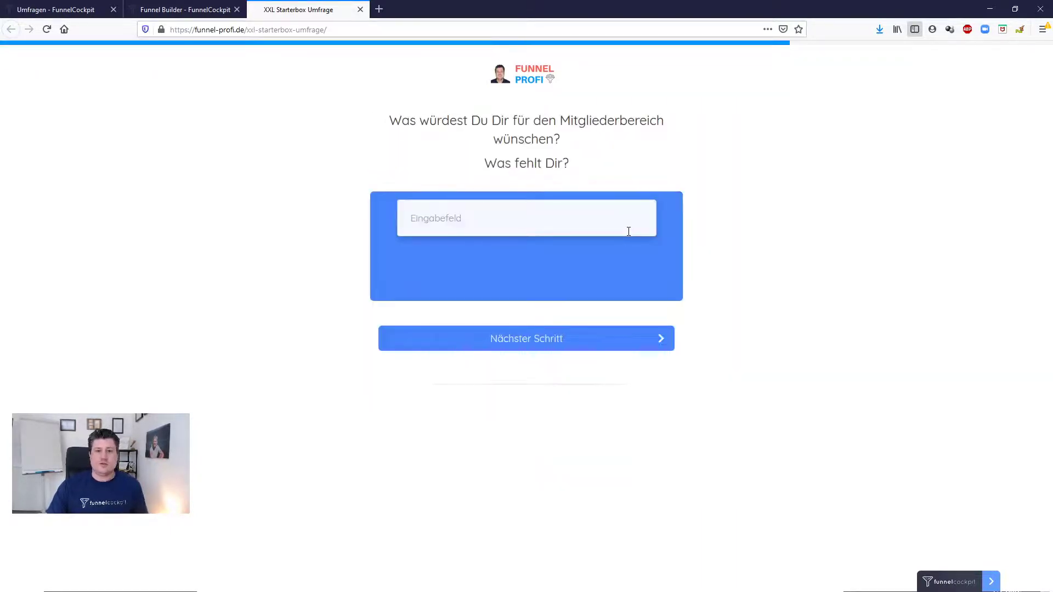
left_click(589, 221)
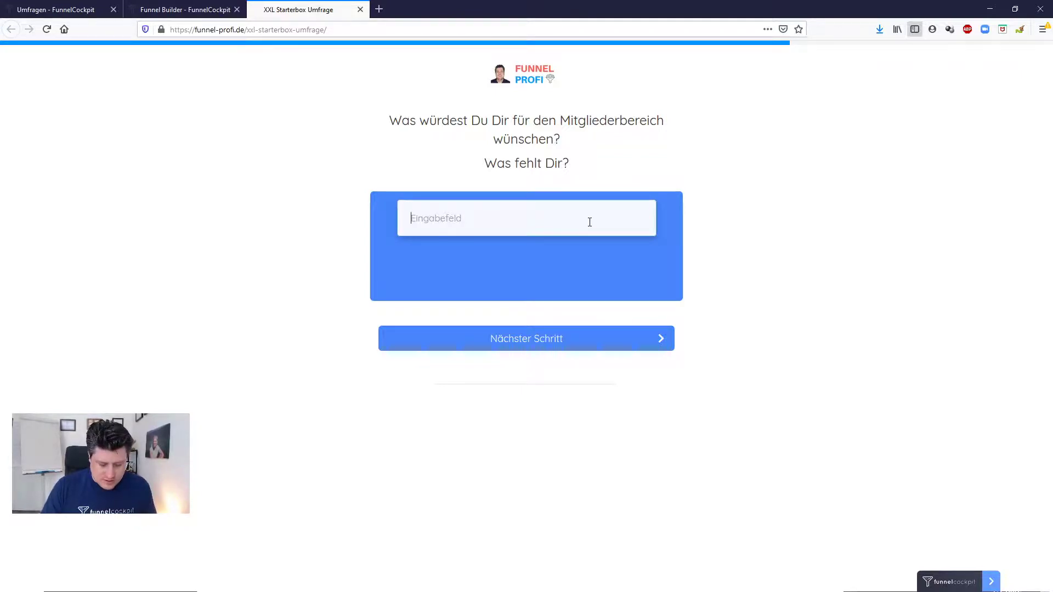
type("Mehr Starthilfe")
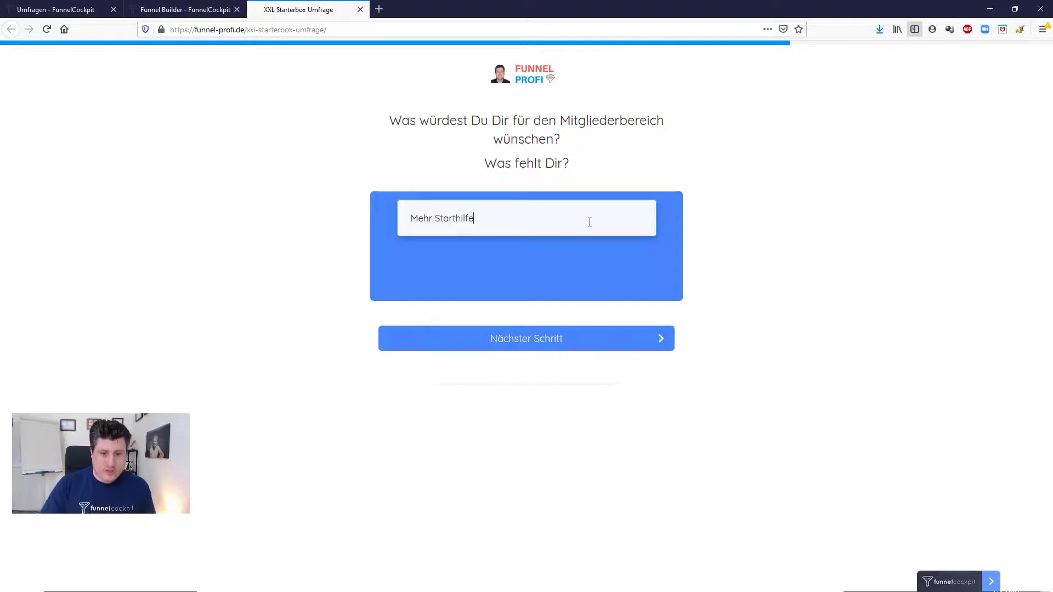
left_click(587, 344)
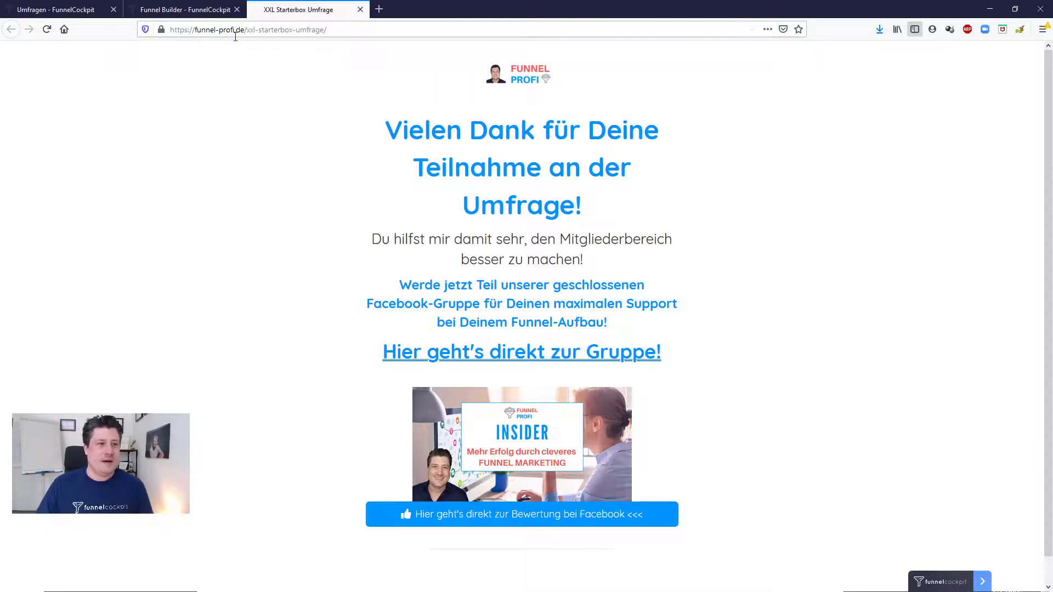
Step: Reopen the page preview and submit the survey with "Gar nicht", "Ja, sehe den Nutzen für mich aber noch nicht ganz." and the wish "Anleitung"
left_click(228, 17)
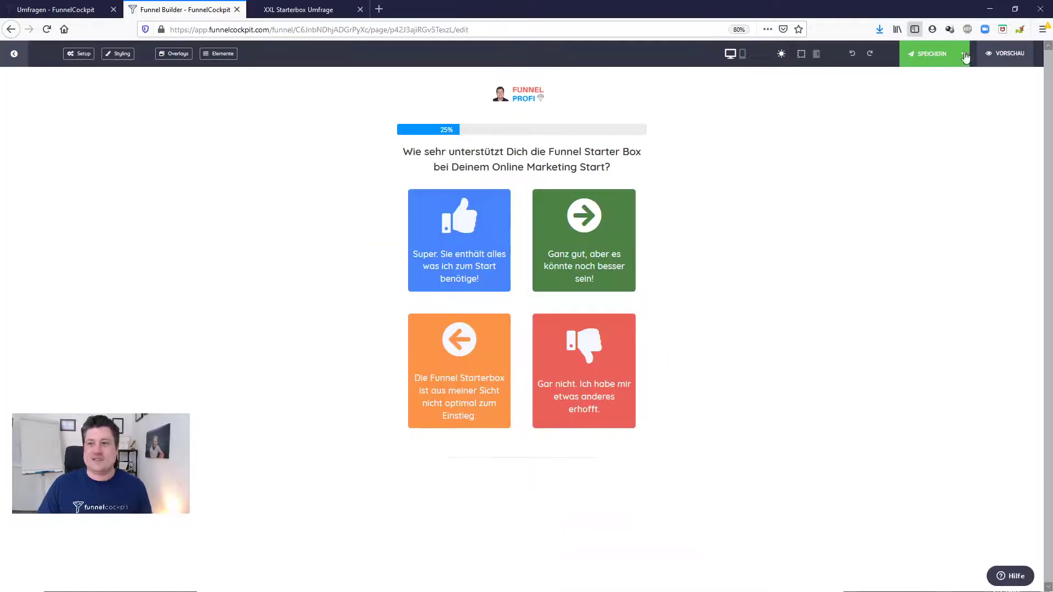
left_click(986, 51)
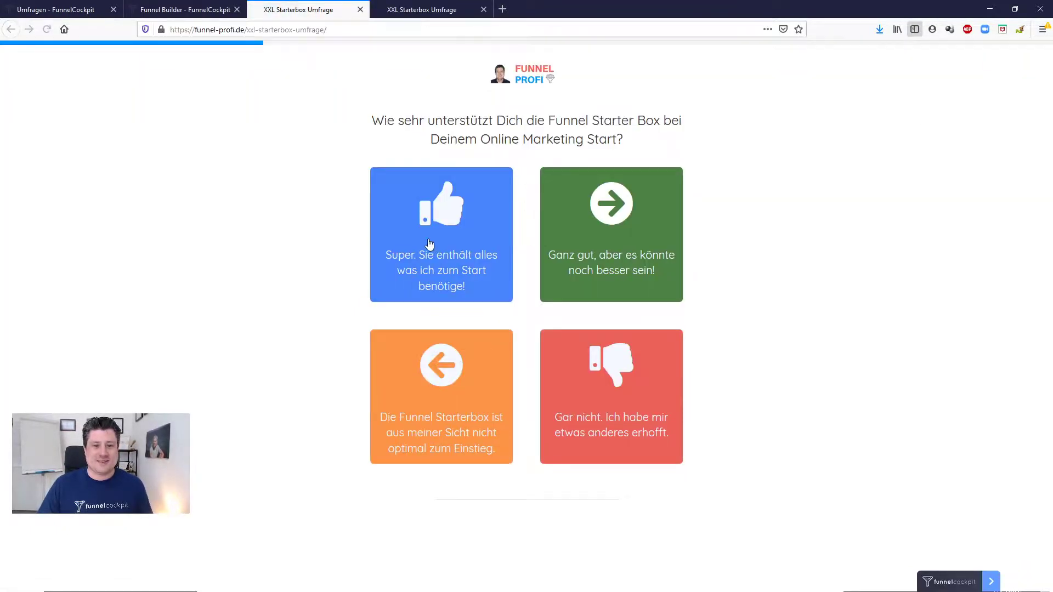
left_click(632, 393)
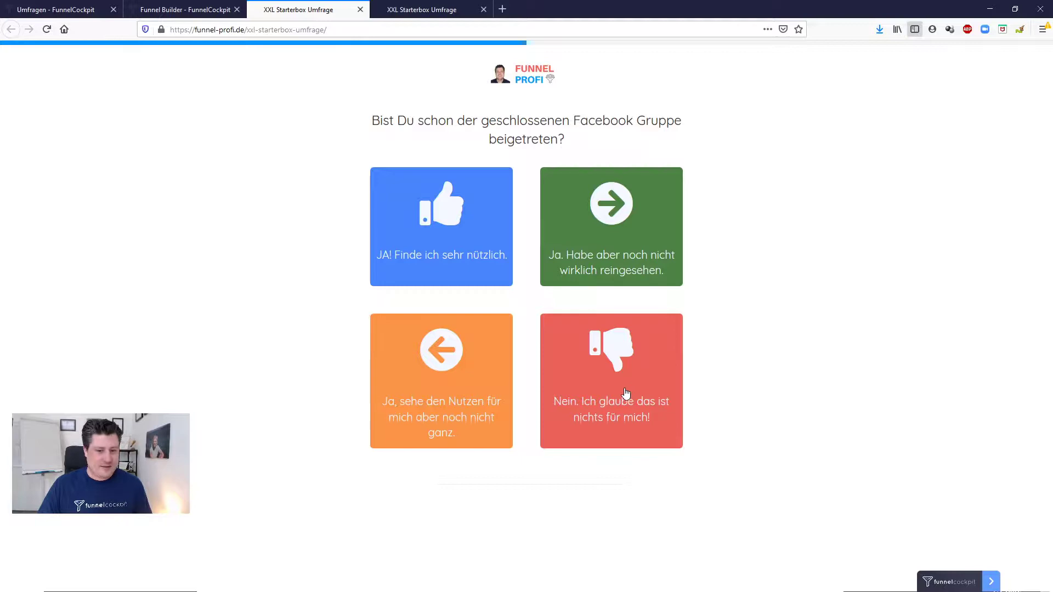
left_click(452, 394)
left_click(473, 214)
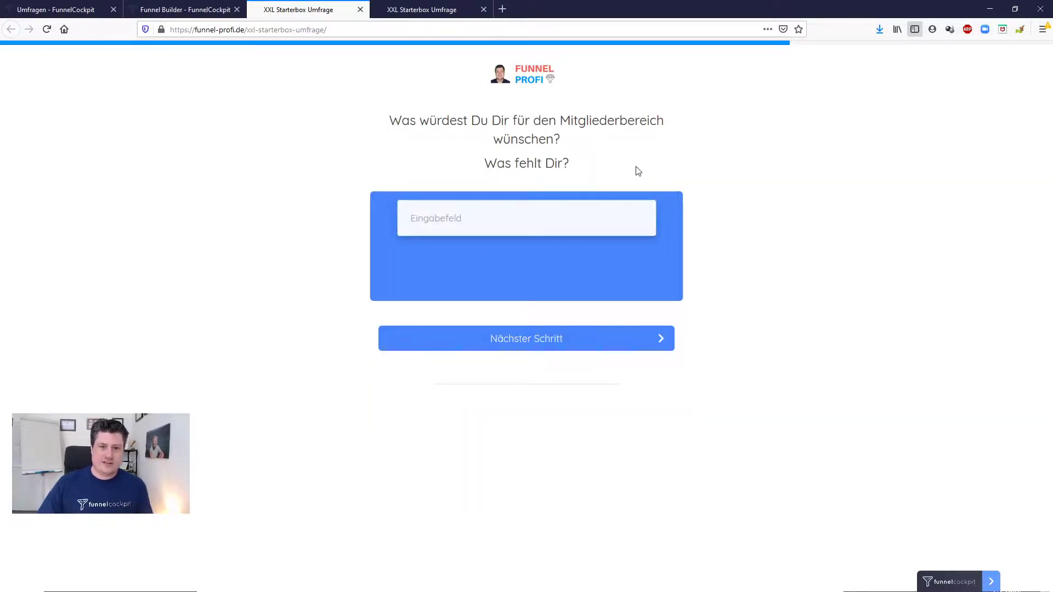
type("Anleitung")
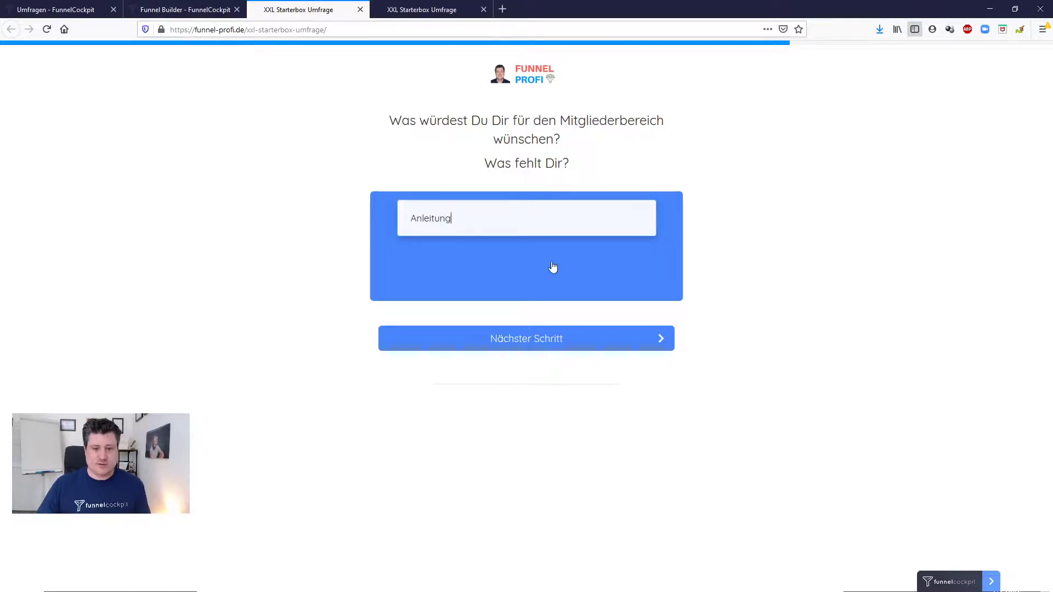
left_click(532, 343)
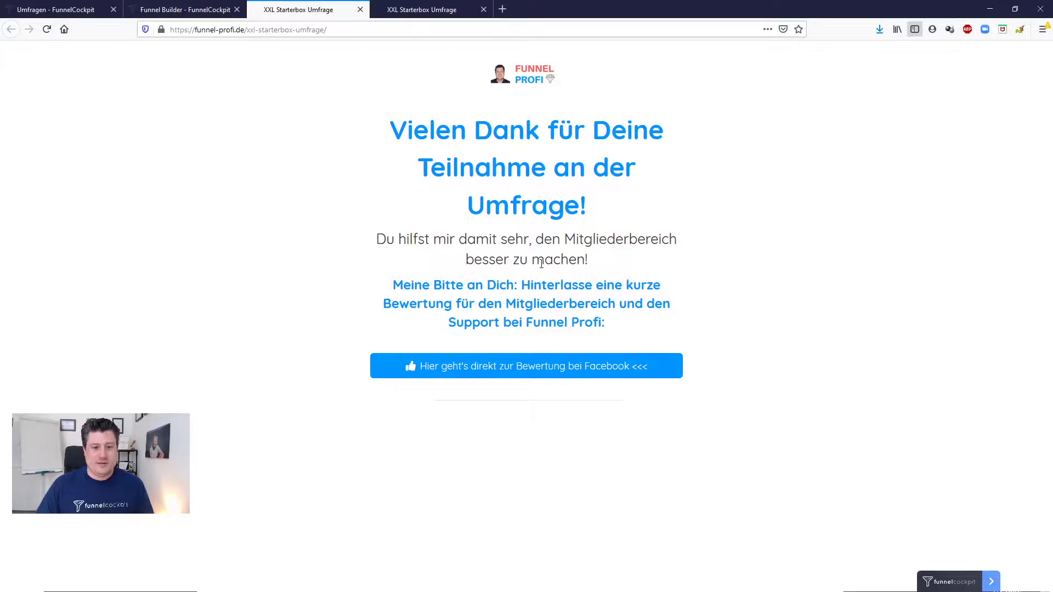
Step: Follow the result page's Facebook review link, close the Facebook page and return to the Funnel Builder page
left_click(468, 373)
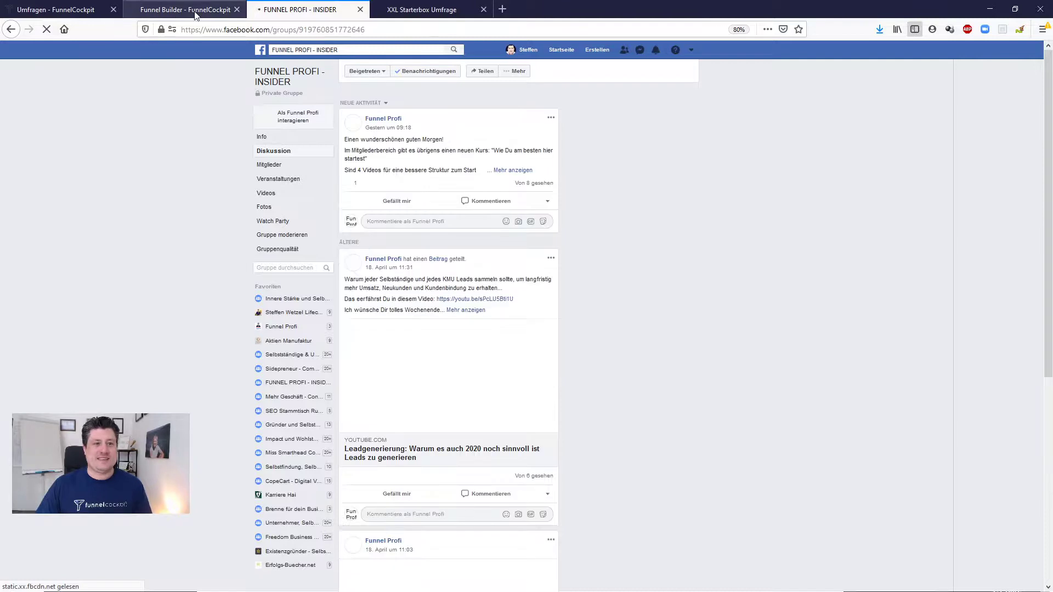
key("ctrl+w")
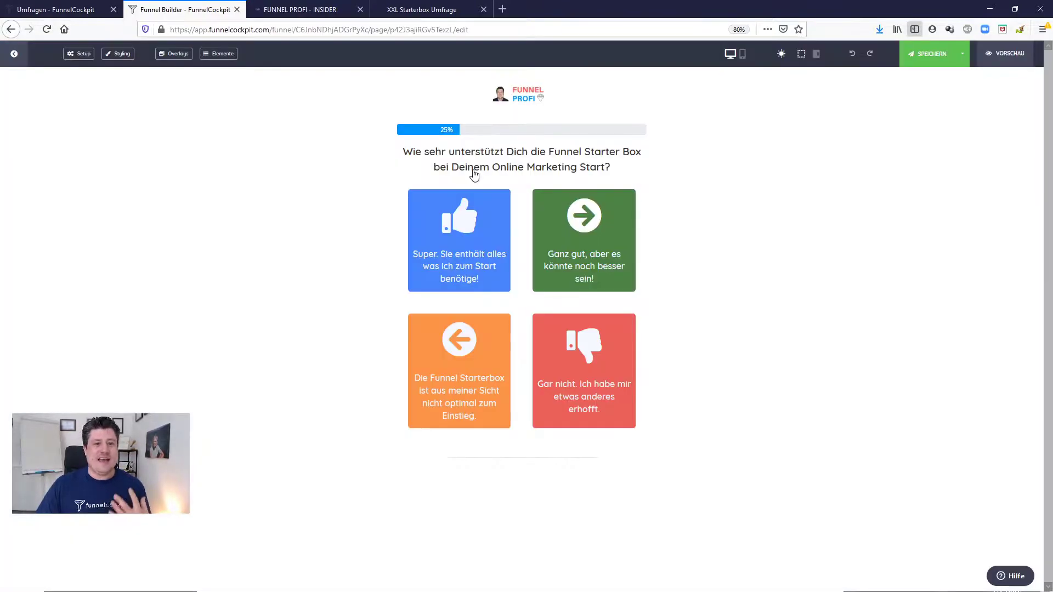
left_click(64, 4)
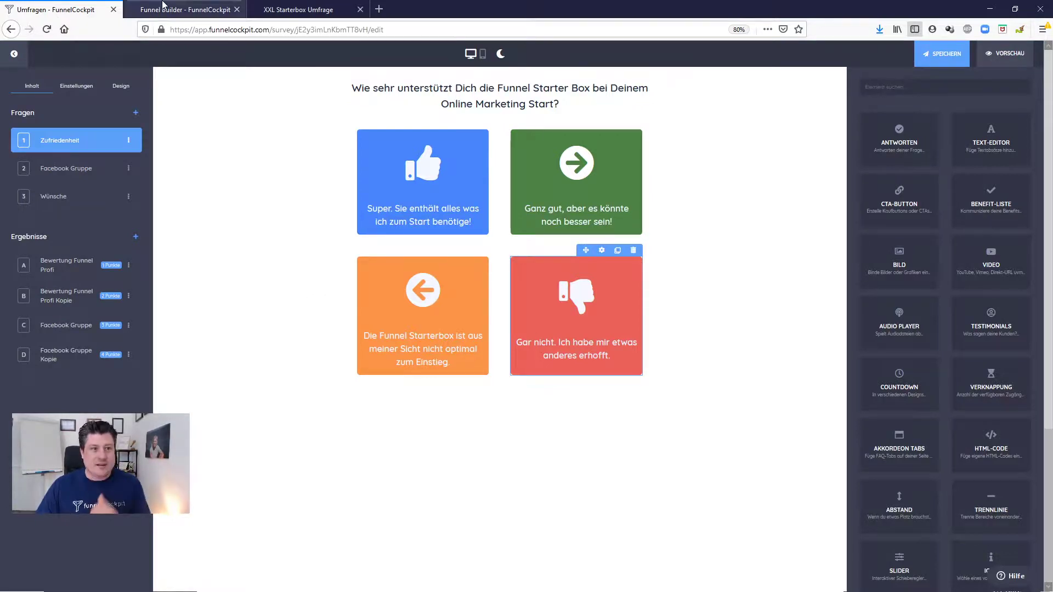
left_click(186, 10)
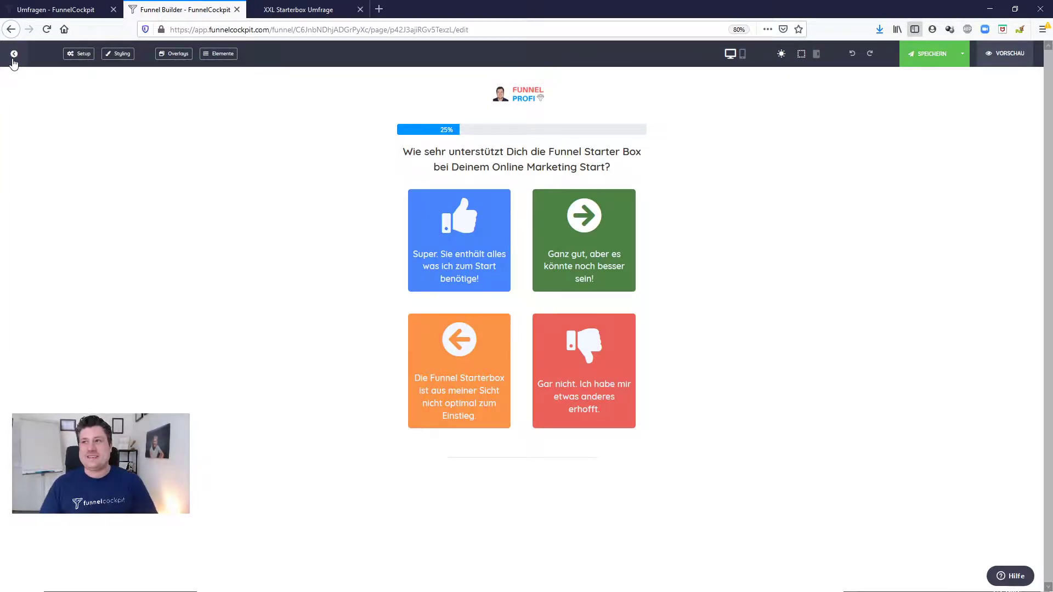
Step: Return to the survey editor and set the points of the Bewertung Funnel Profi result to 3
left_click(65, 10)
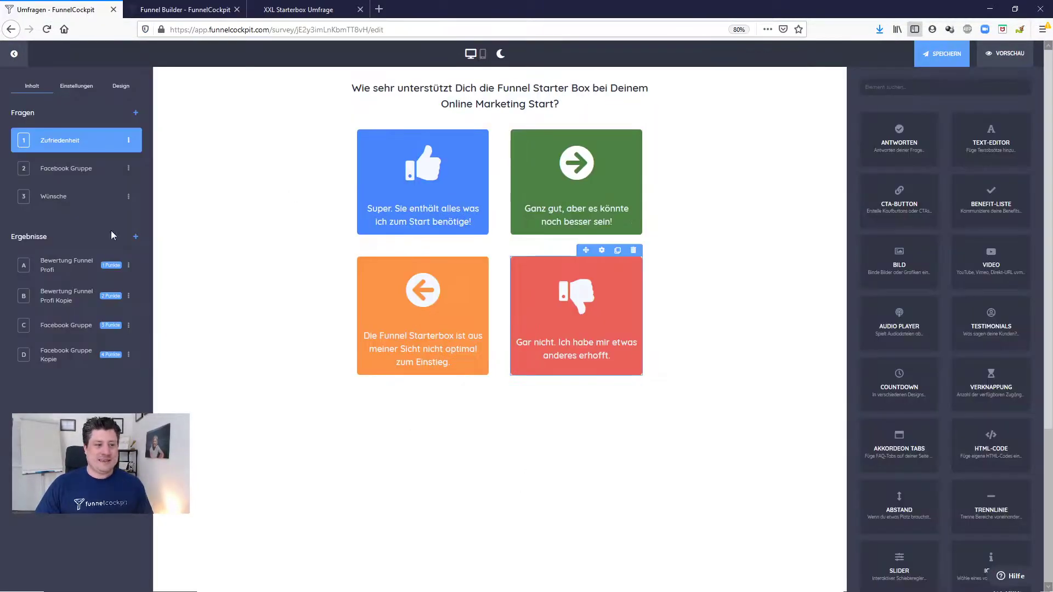
left_click(52, 262)
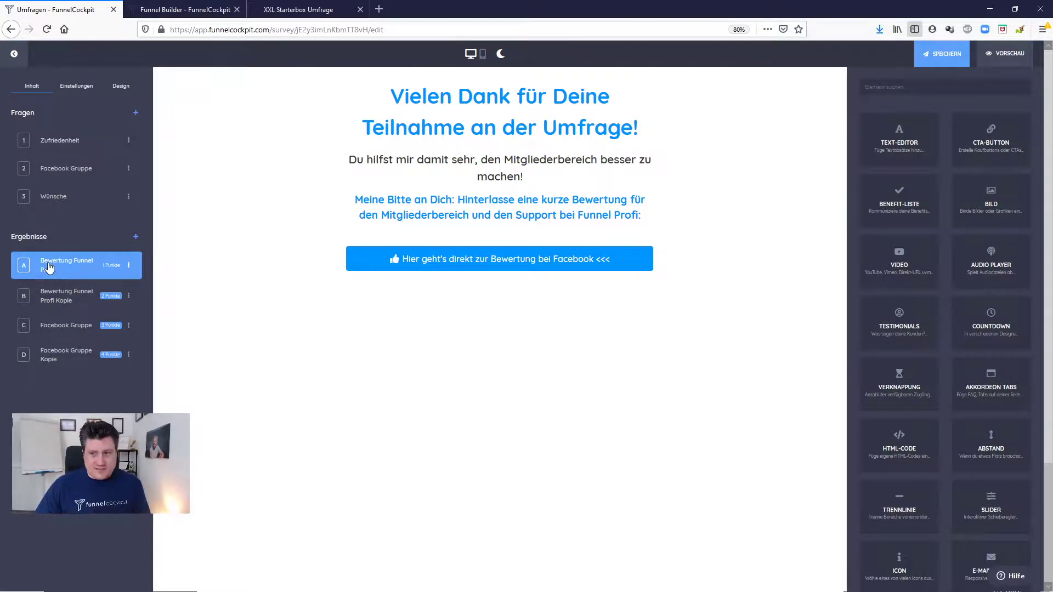
left_click(129, 265)
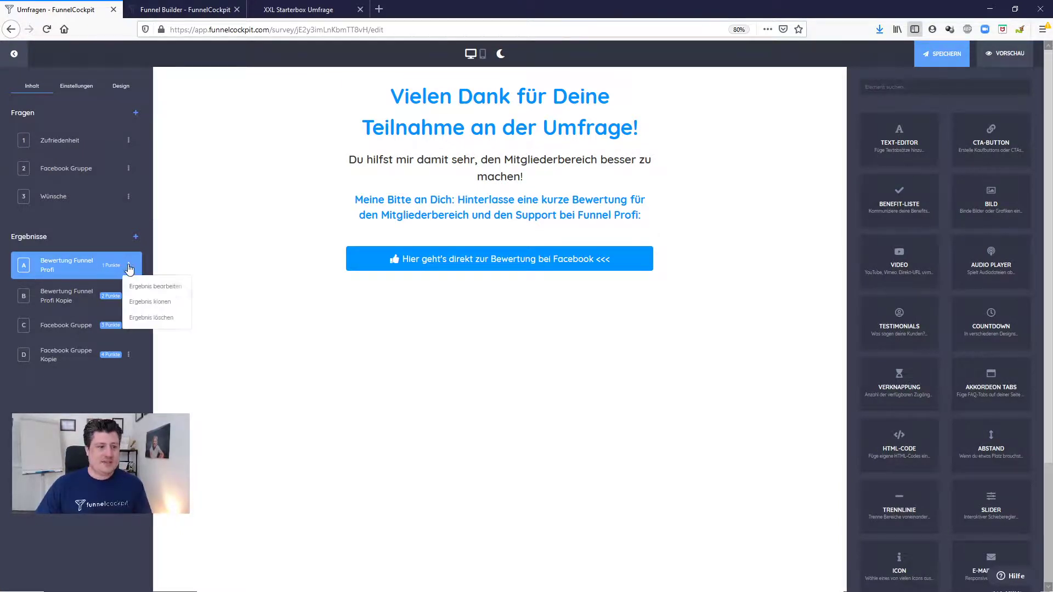
left_click(155, 286)
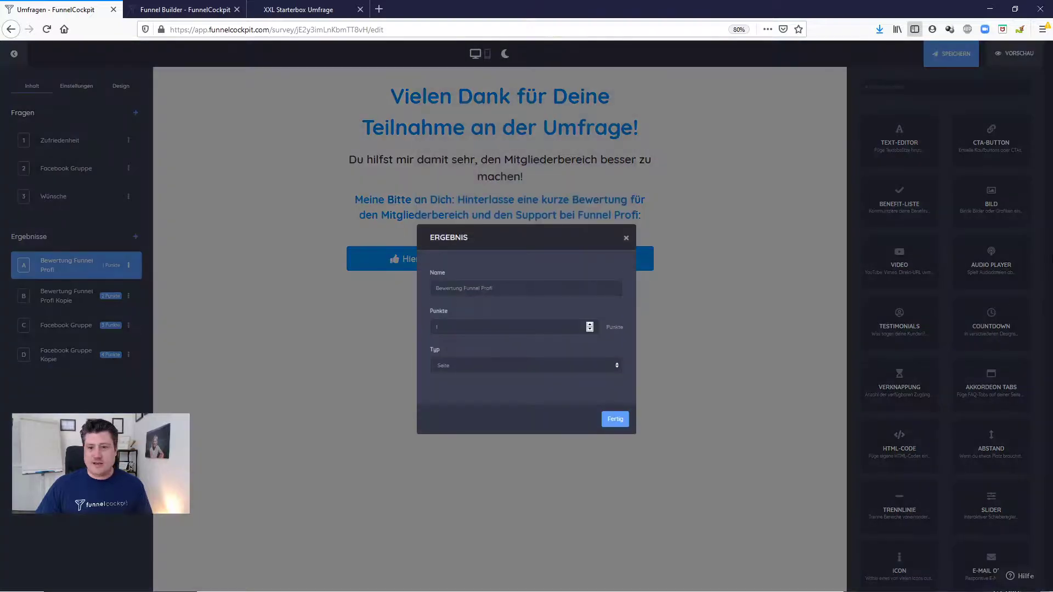
left_click(473, 331)
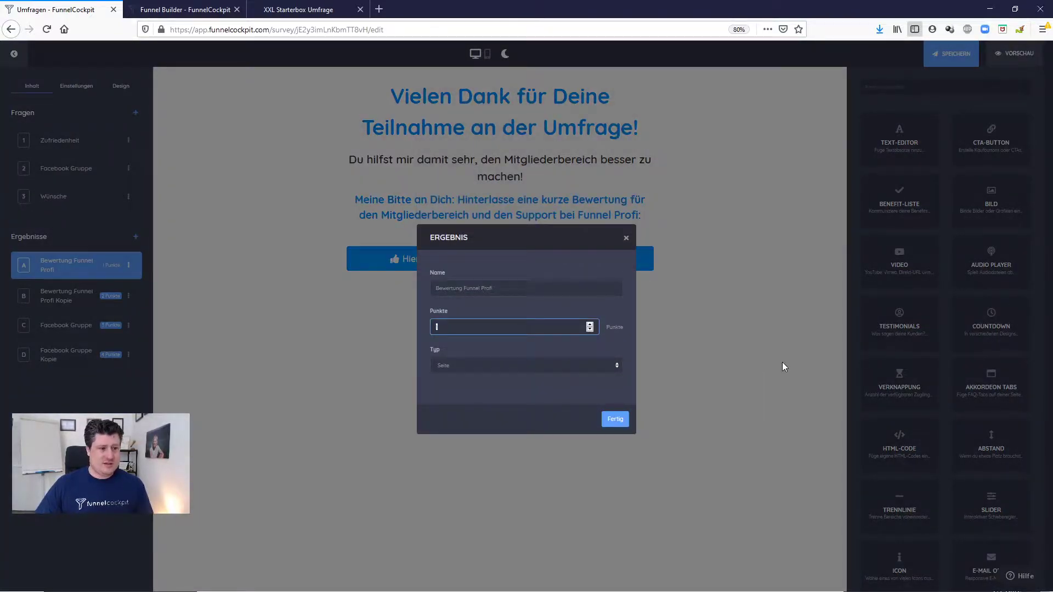
left_click(615, 420)
Step: Set the points of the Bewertung Funnel Profi Kopie result to 4
left_click(128, 297)
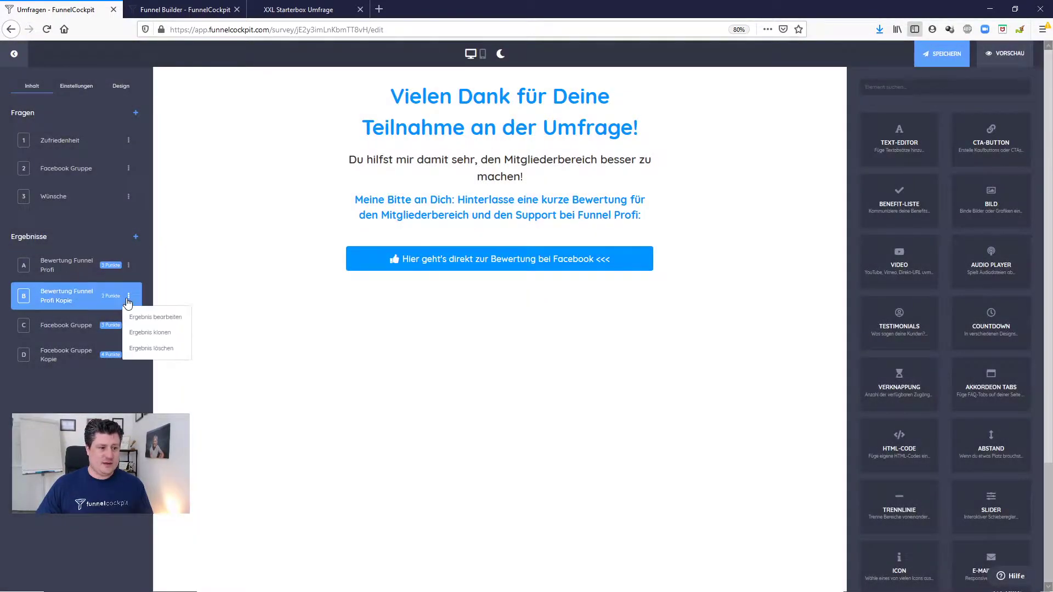
left_click(155, 317)
left_click(439, 327)
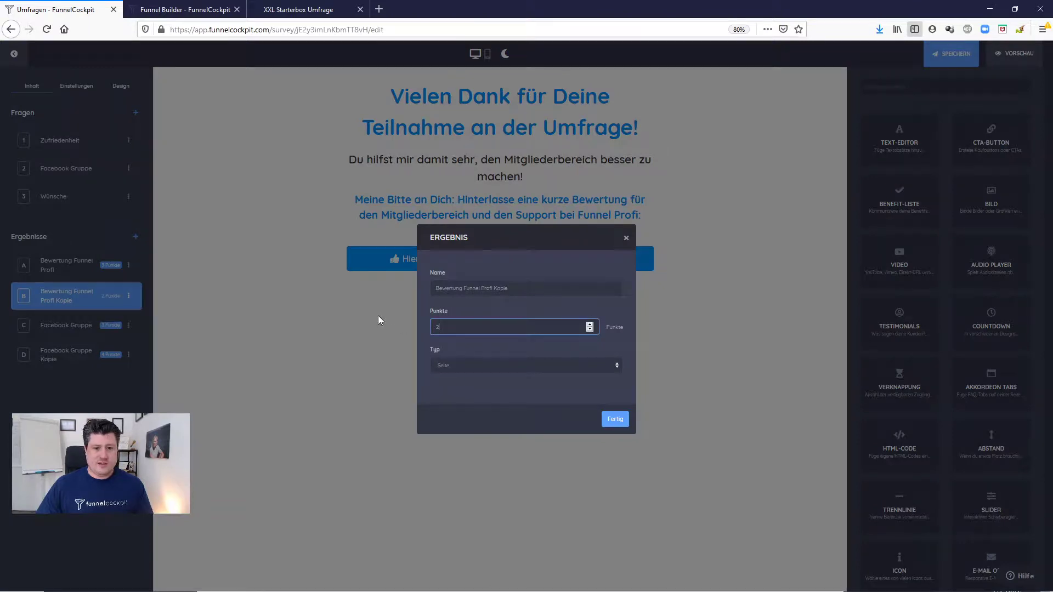
key("BackSpace")
type("4")
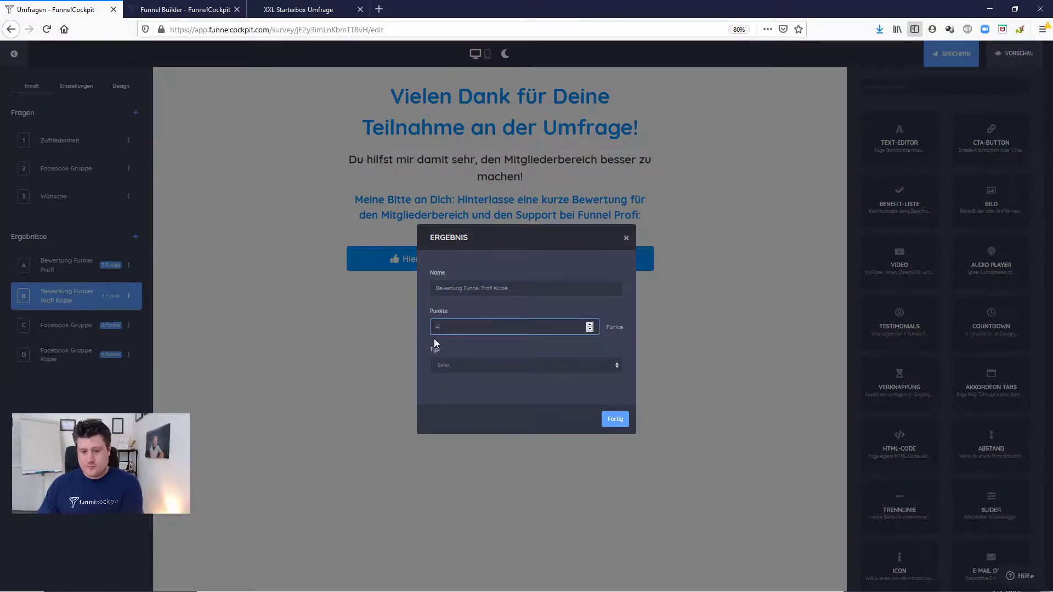
left_click(615, 419)
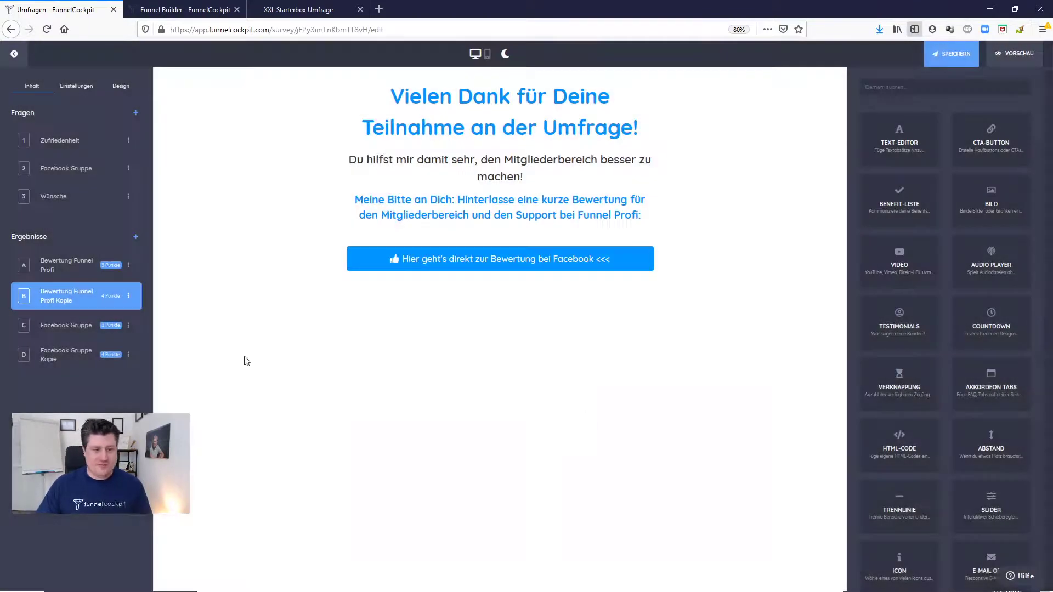
Step: Set the points of the Facebook Gruppe result to 1
left_click(129, 326)
left_click(163, 348)
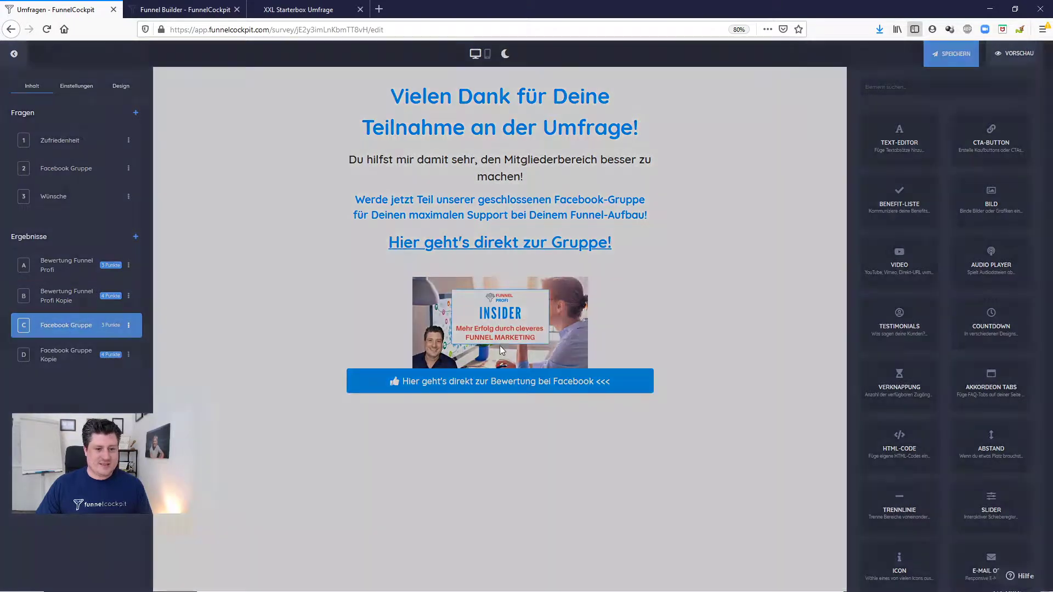
left_click_drag(442, 327, 419, 324)
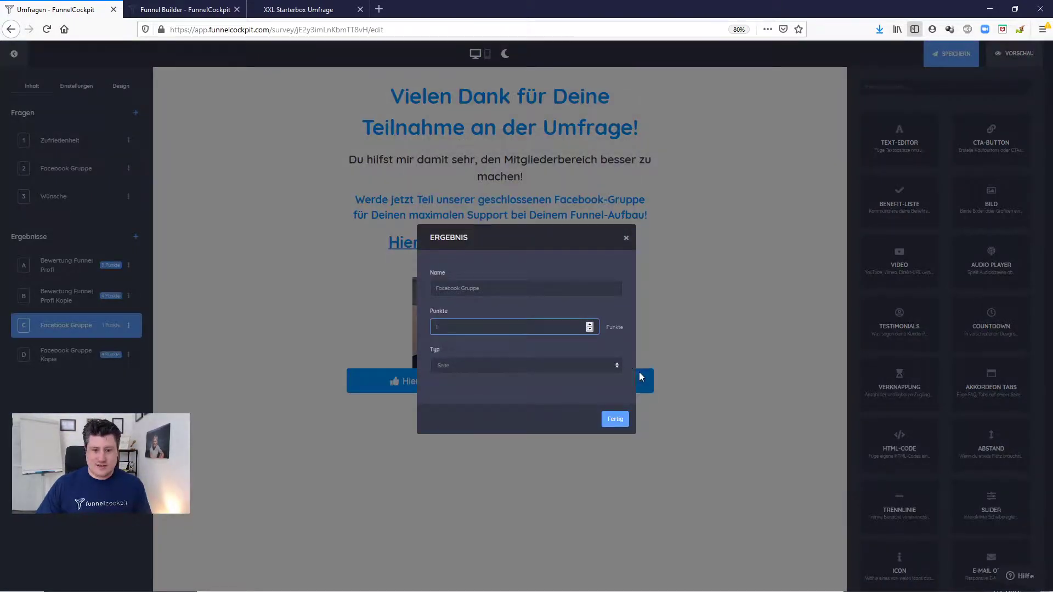
left_click(609, 418)
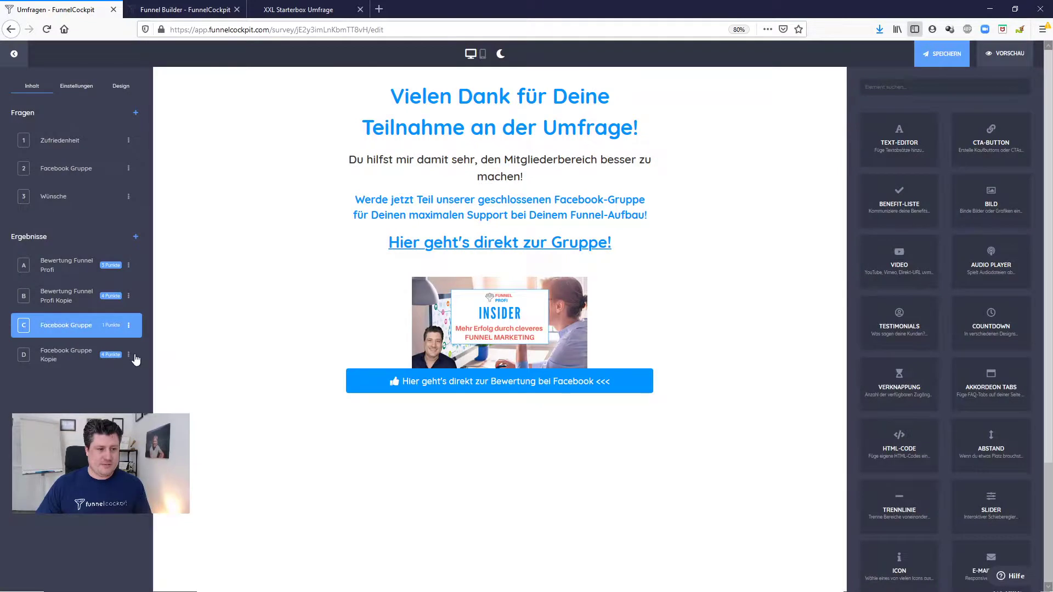
Step: Set the points of the Facebook Gruppe Kopie result to 2
left_click(129, 355)
left_click(149, 376)
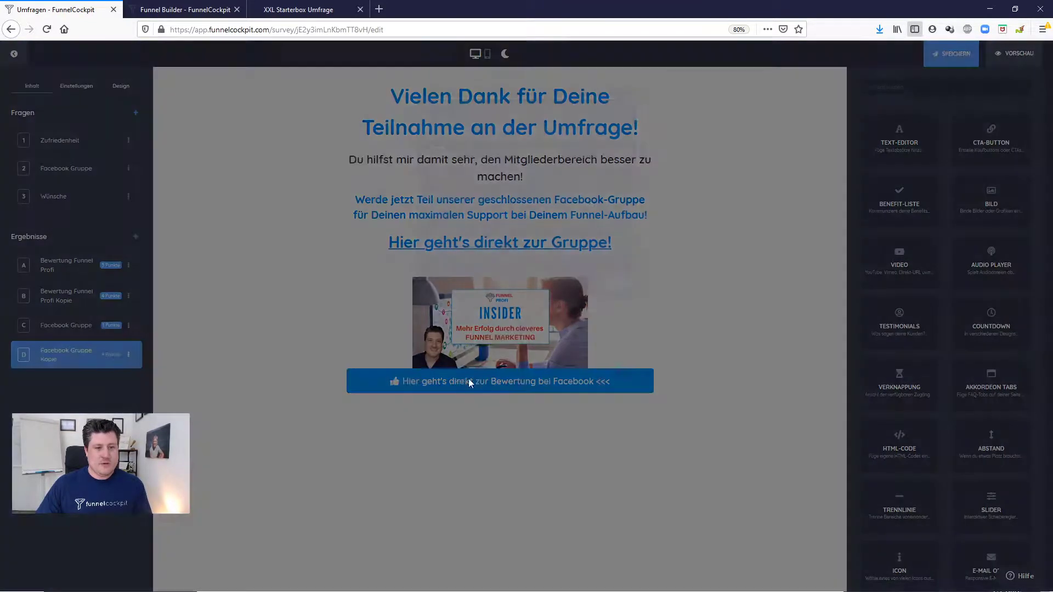
left_click_drag(447, 327, 430, 326)
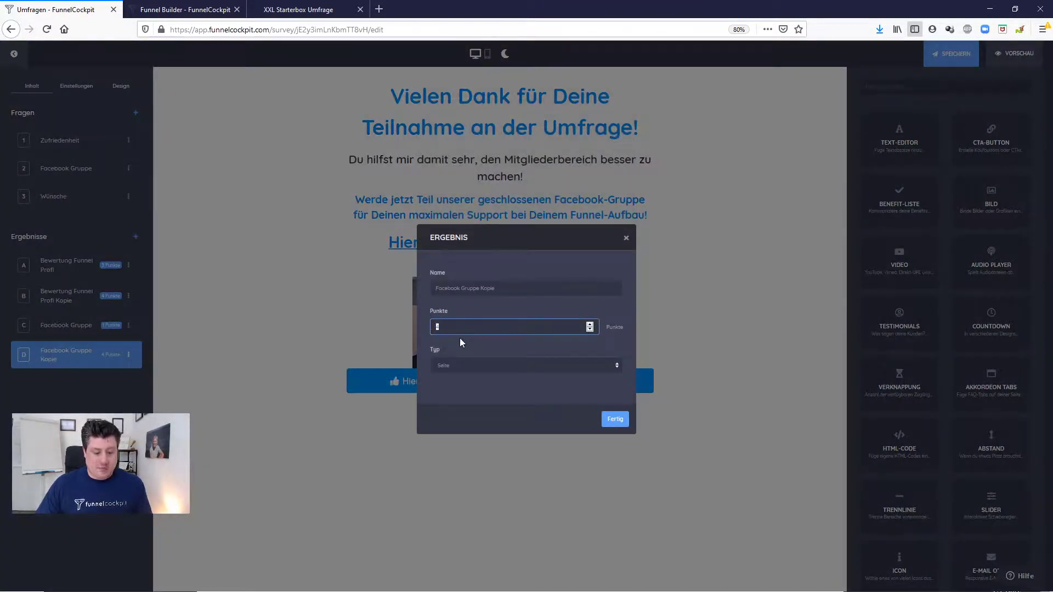
left_click(624, 423)
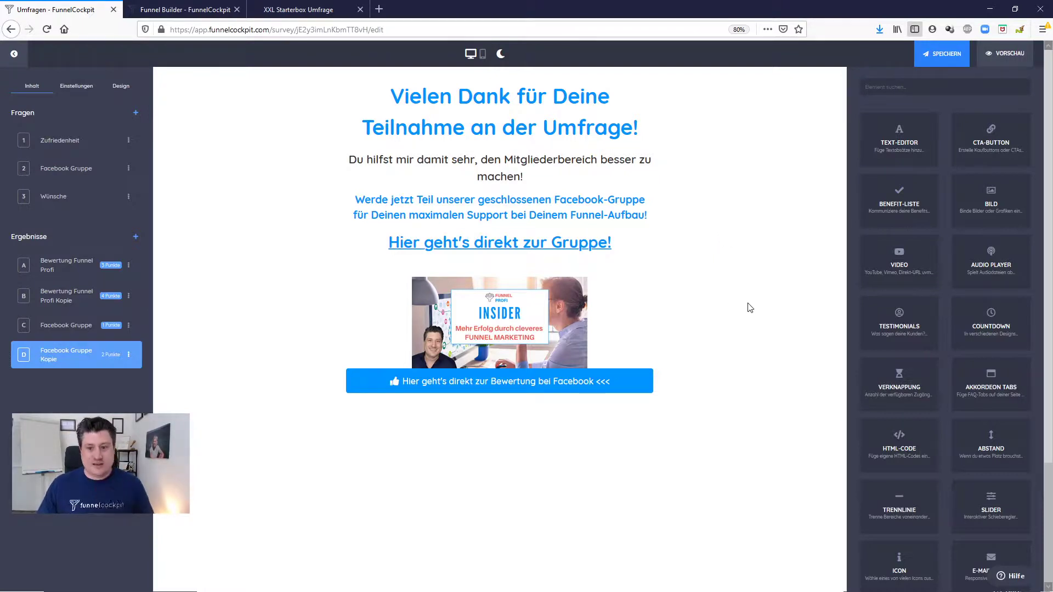
Step: Save the survey and leave the editor for the survey overview
left_click(936, 54)
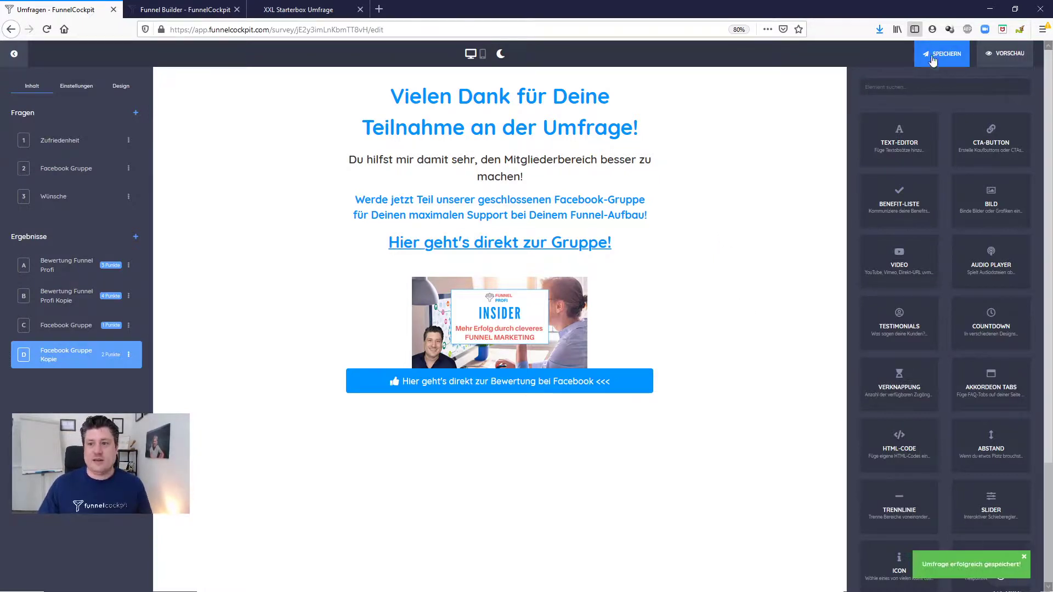
left_click(14, 56)
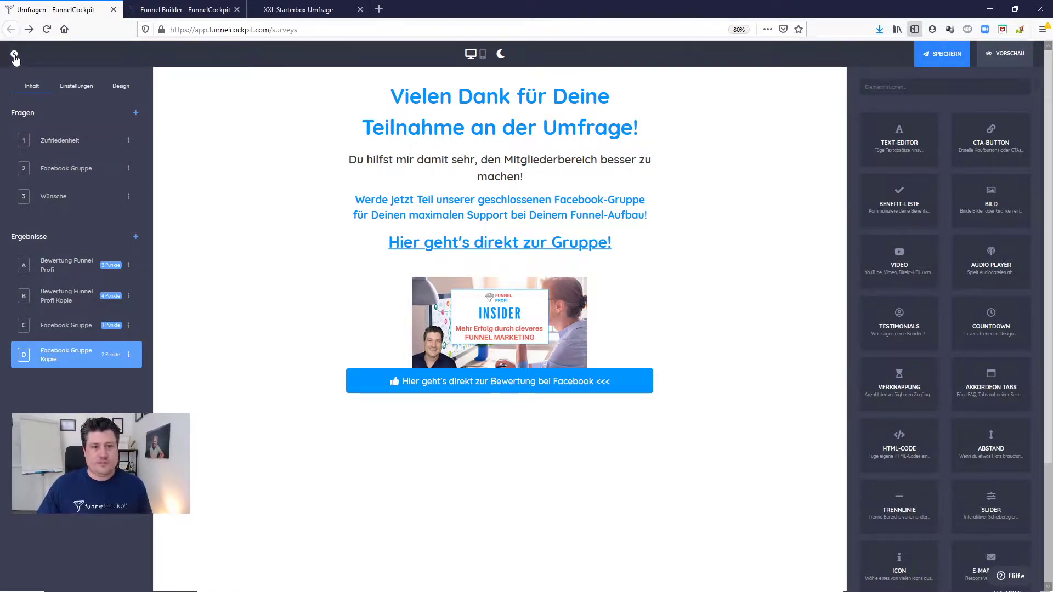